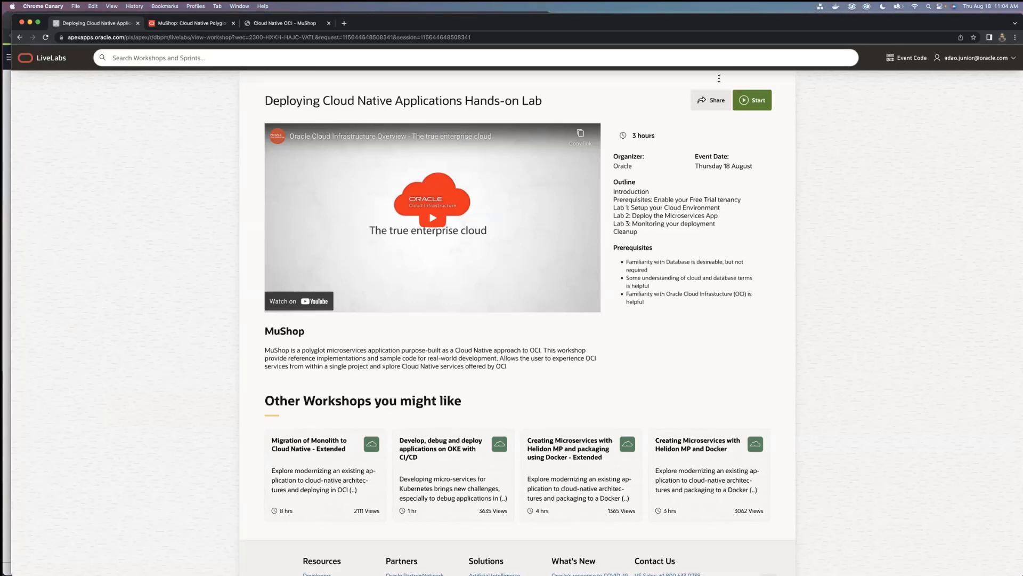
Start the Deploying Cloud Native Applications workshop on your own tenancy and open its Login to your OCI Tenancy section
left_click(750, 101)
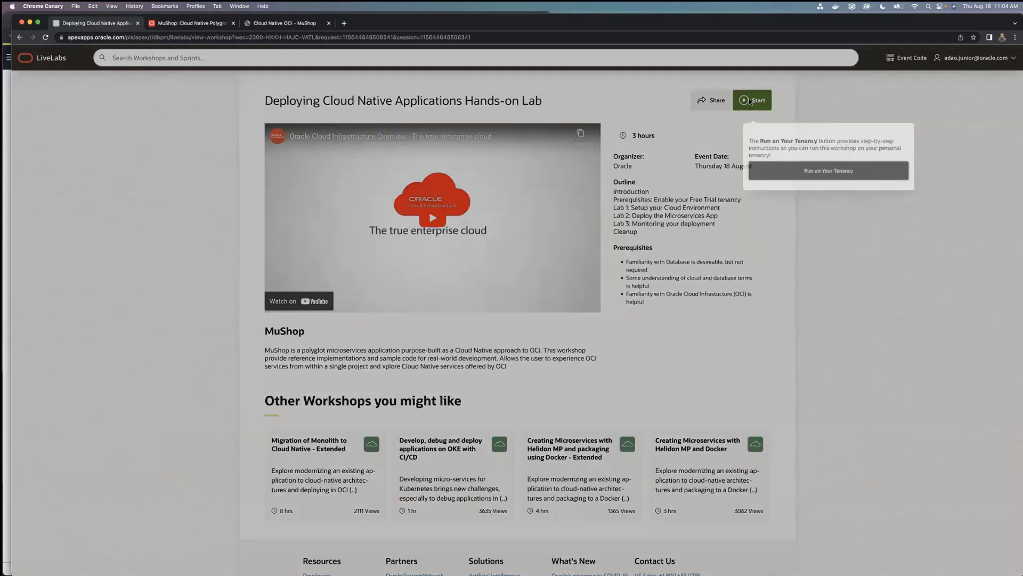
left_click(791, 174)
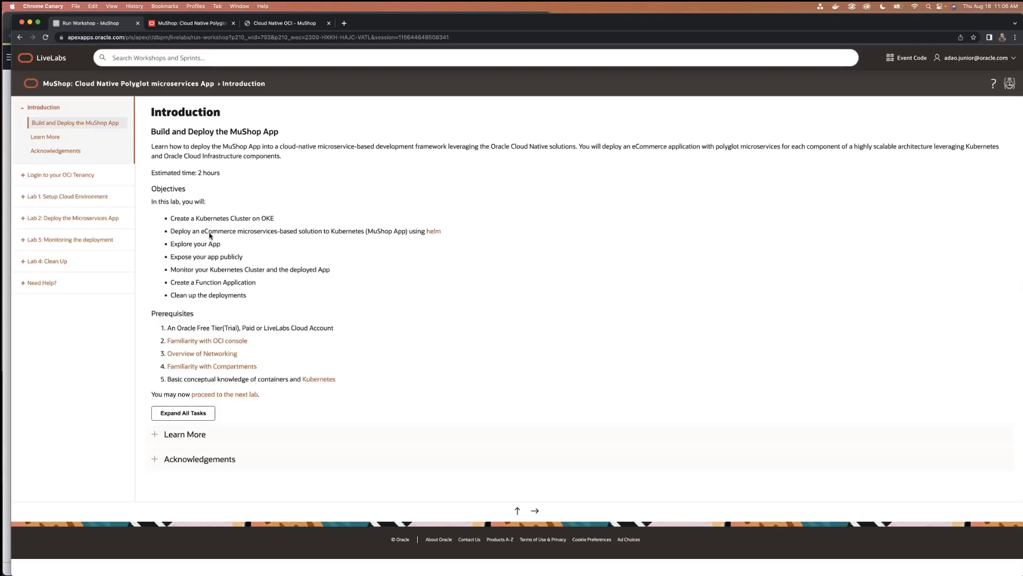
left_click(56, 175)
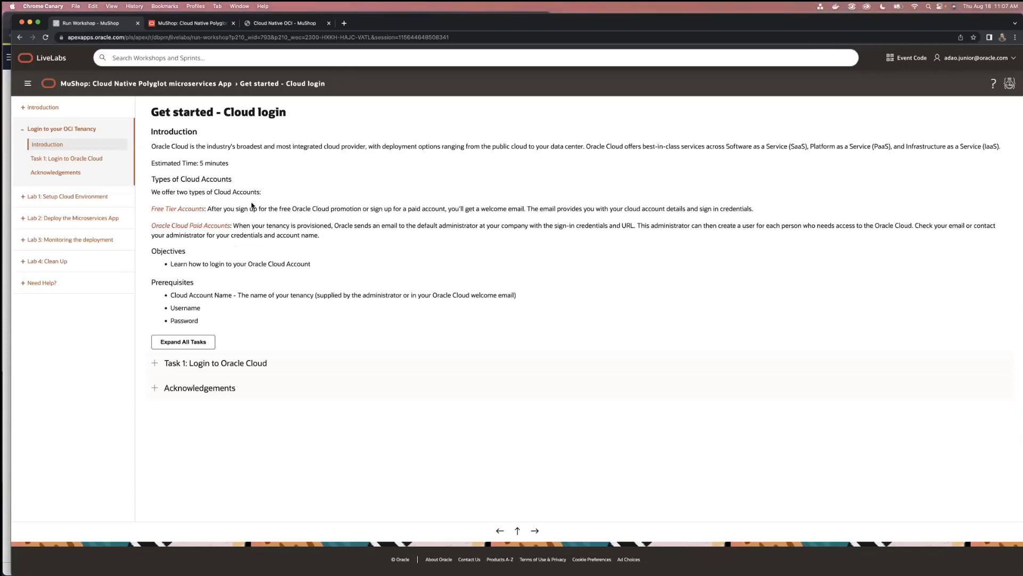
Open cloud.oracle.com in a new browser tab
left_click(345, 22)
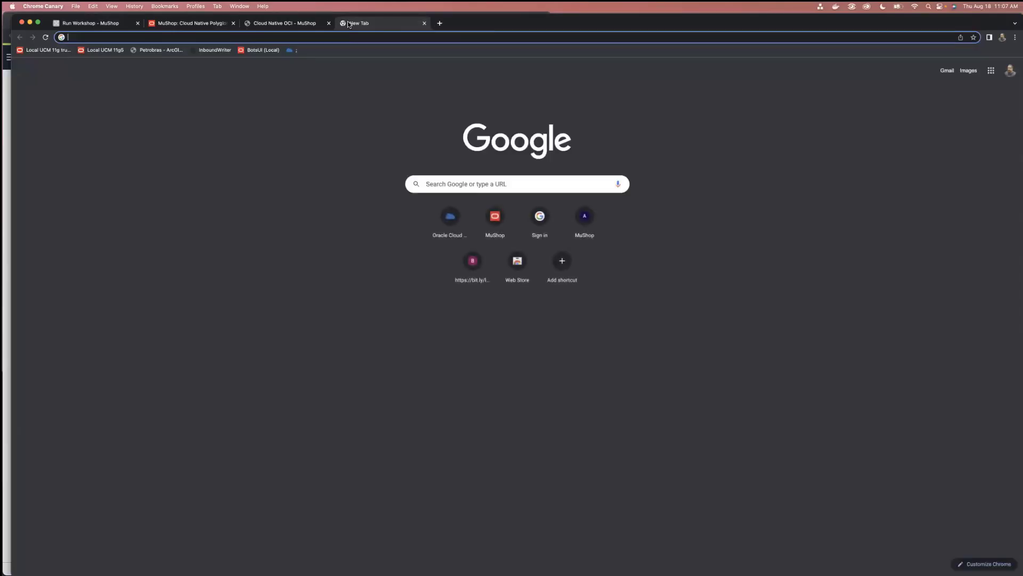
type("cloud.oracle.com")
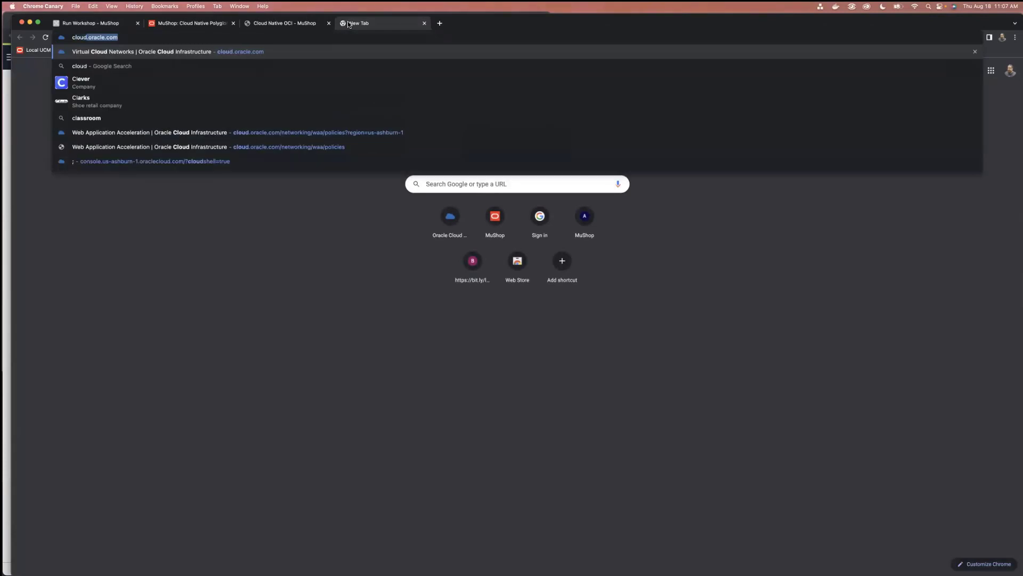
key("Return")
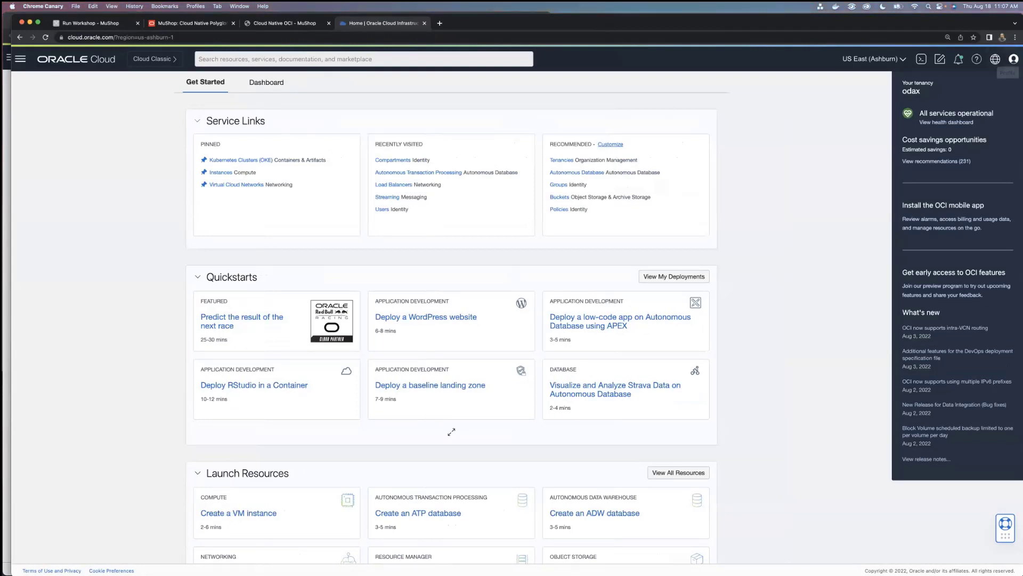
Sign out of Oracle Cloud and sign back in through the oracleidentitycloudservice identity provider using the saved credentials
left_click(1014, 58)
left_click(887, 184)
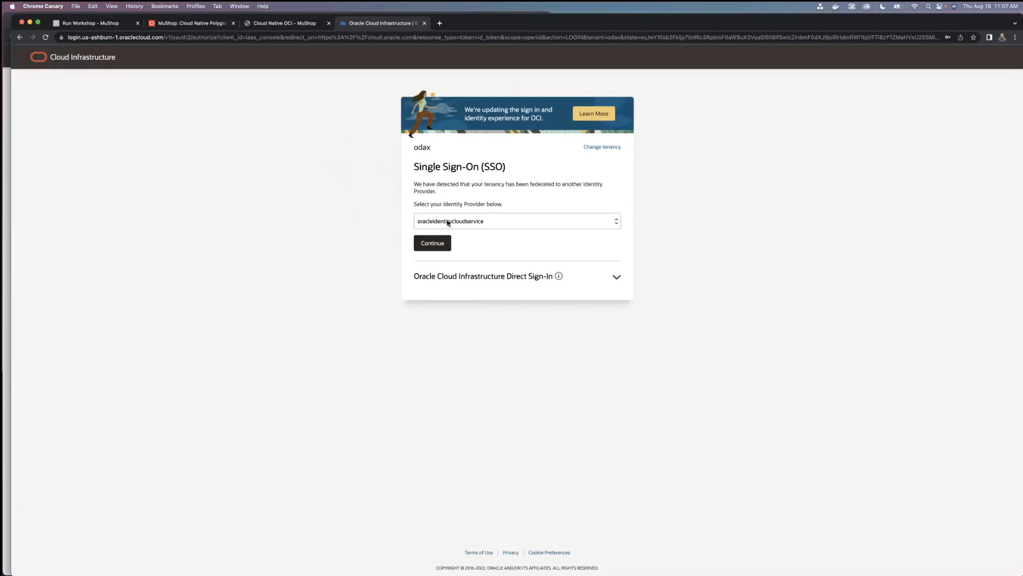
left_click(431, 247)
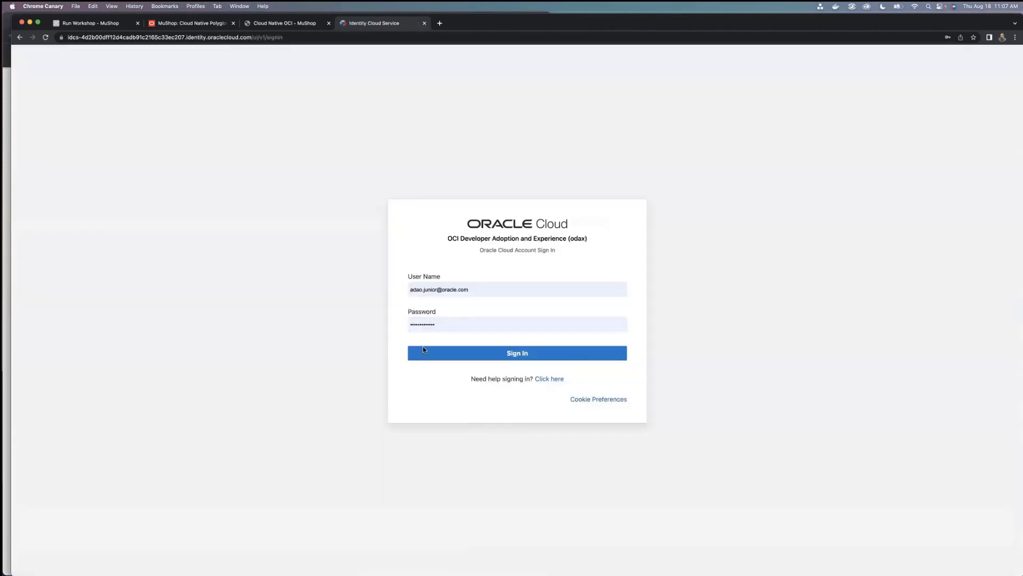
left_click(429, 352)
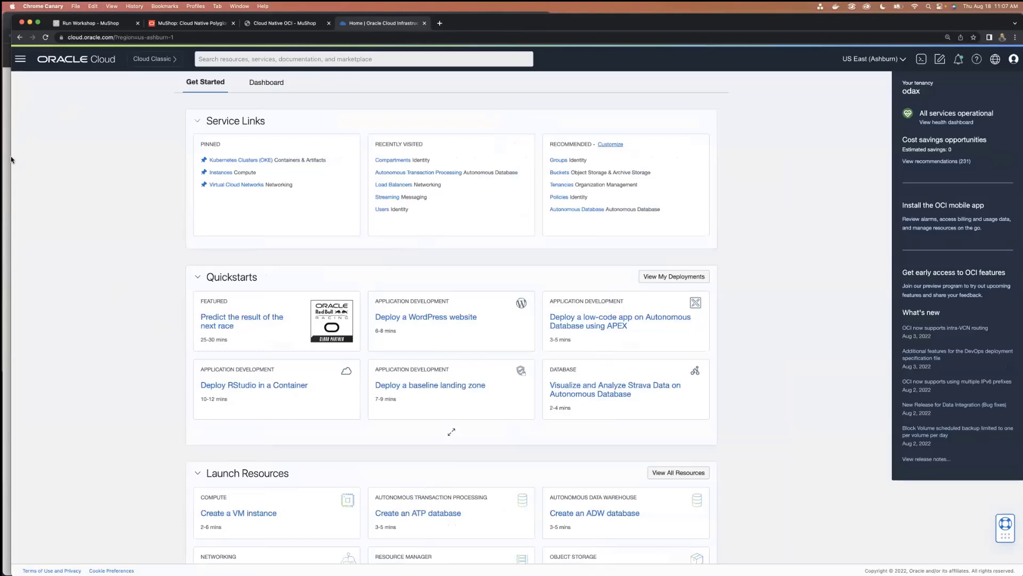
Close the extra Oracle Cloud tab and narrow the workshop window so it sits beside the other Oracle Cloud console window
left_click(424, 23)
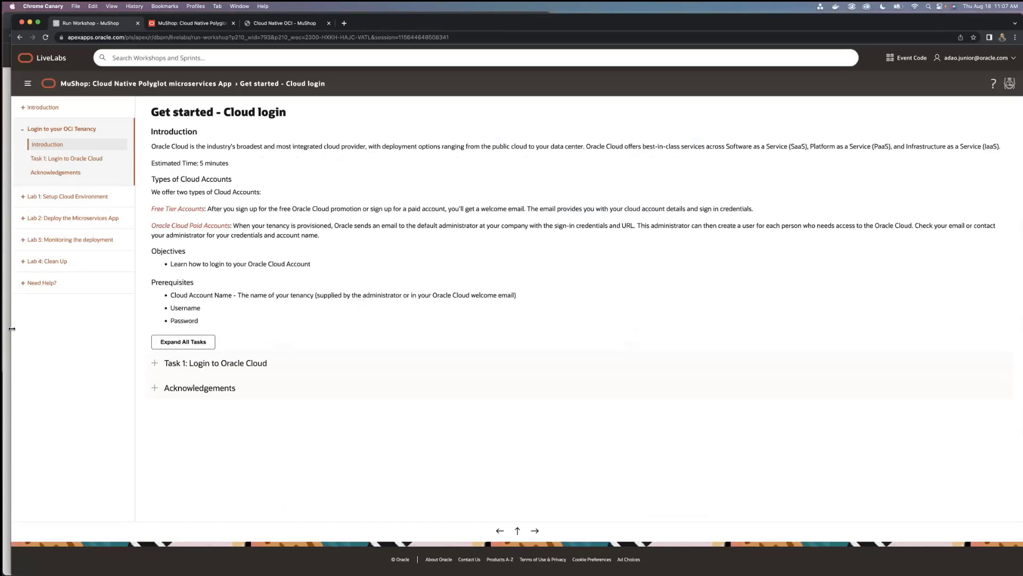
left_click_drag(12, 329, 555, 293)
left_click(184, 245)
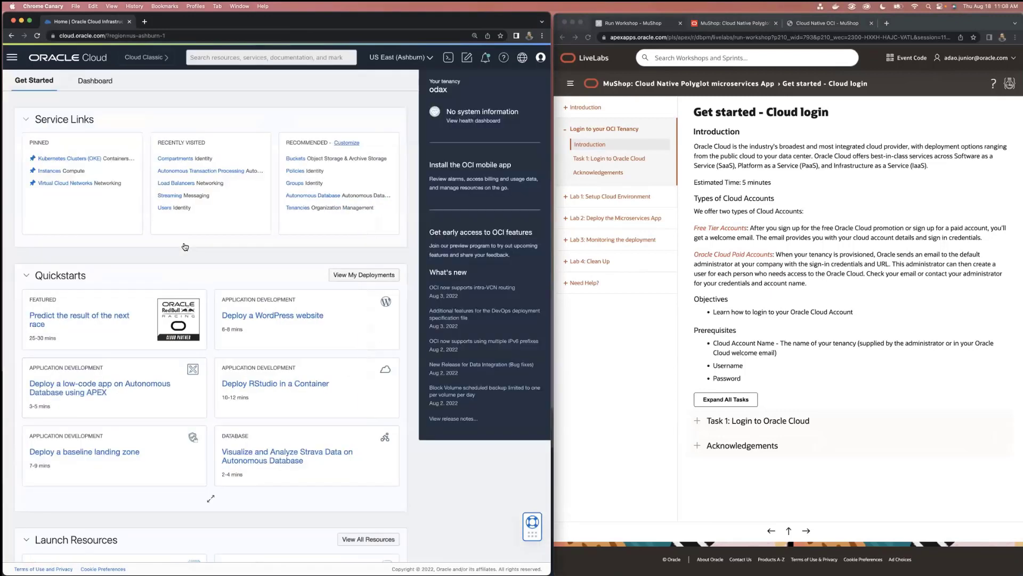
Open Lab 1: Setup Cloud Environment in the guide and expand Task 1 and Task 2: Basic OCI Infrastructure Setup
left_click(576, 198)
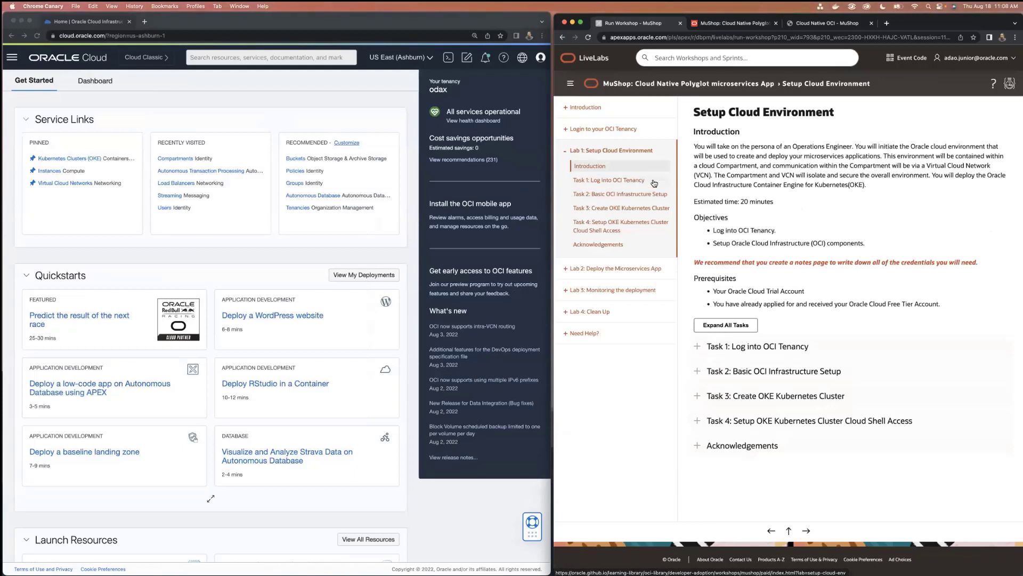
left_click(610, 181)
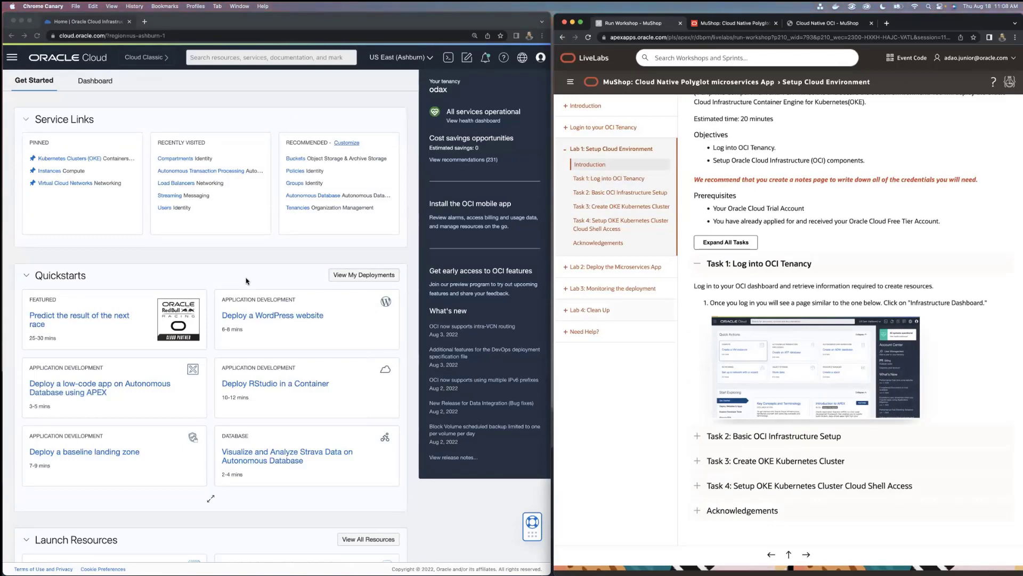
left_click(609, 192)
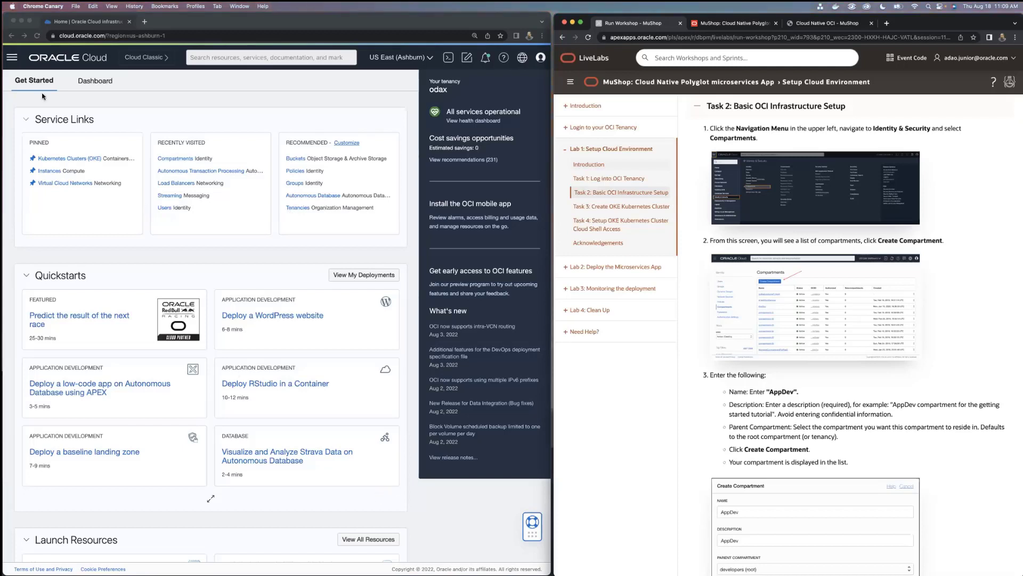
Go to the Identity & Security Compartments page in the Oracle Cloud console and look through the compartment list
left_click(11, 57)
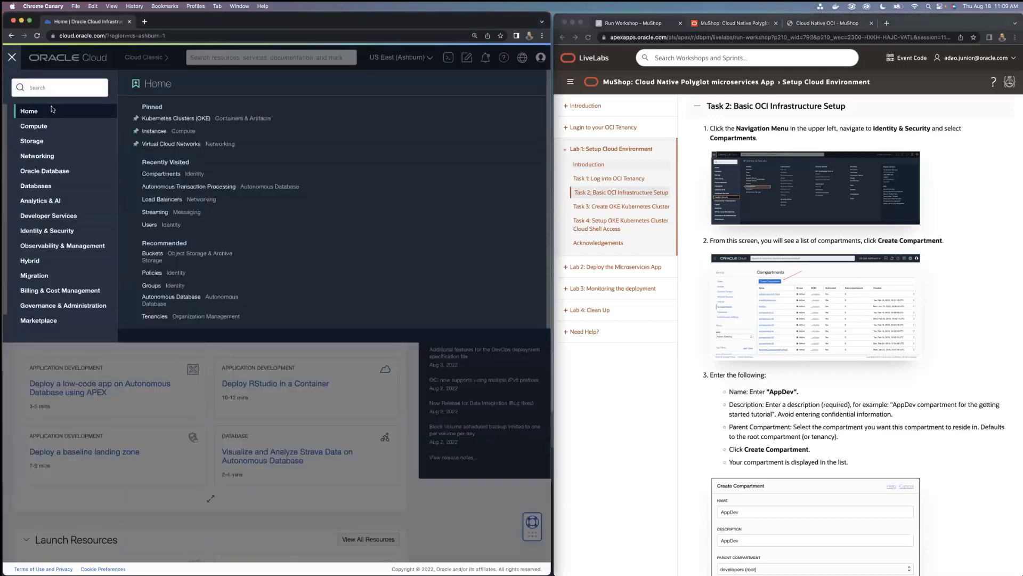
left_click(73, 231)
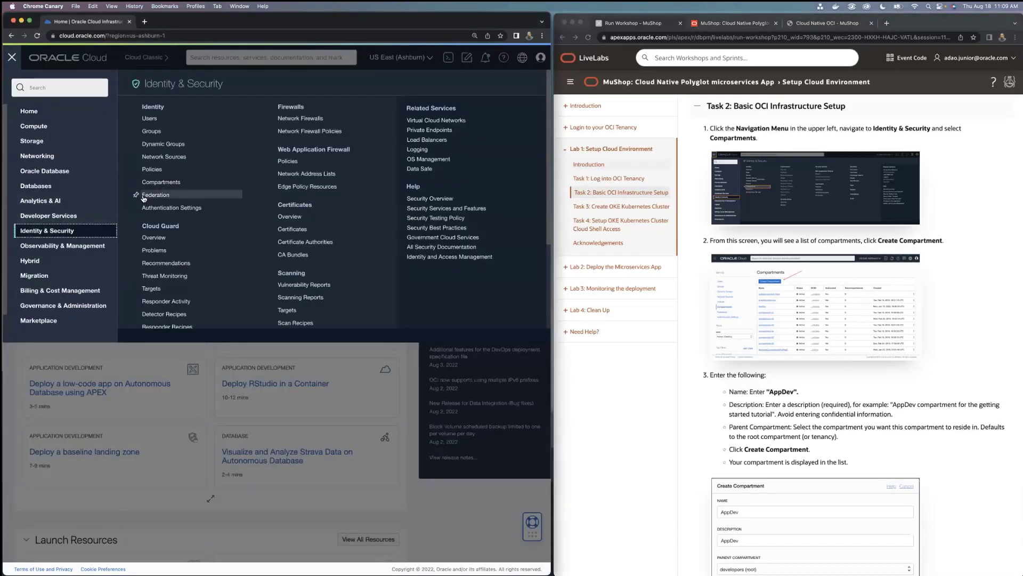
left_click(161, 182)
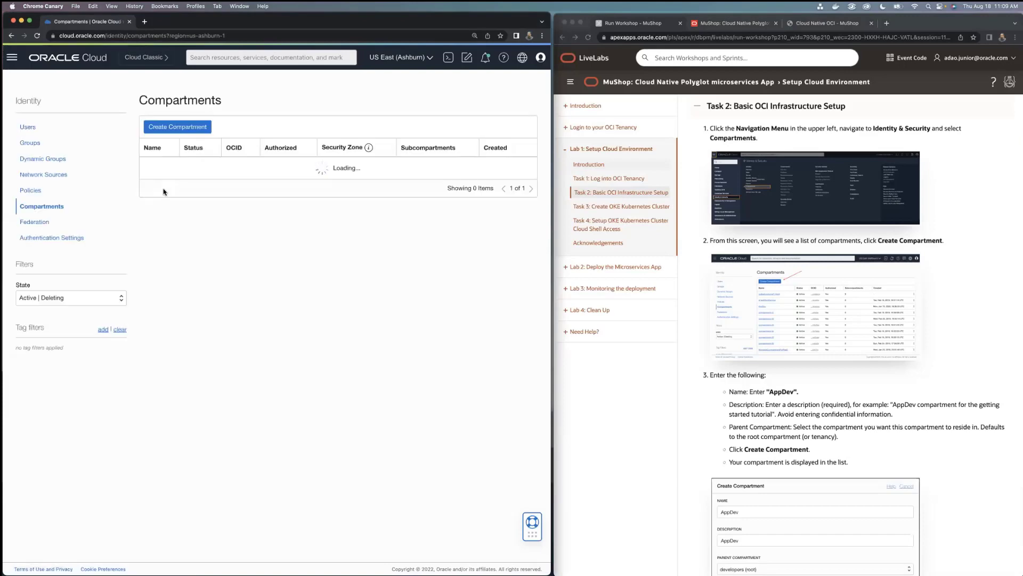
scroll(165, 301, "down", 4)
scroll(166, 298, "up", 4)
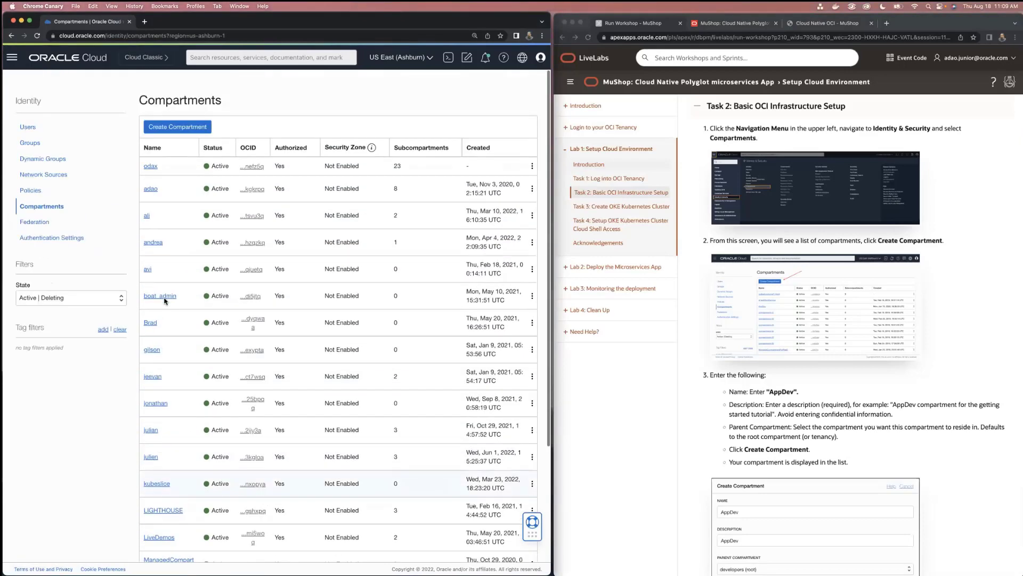
left_click(168, 130)
left_click(165, 151)
type("AppDev")
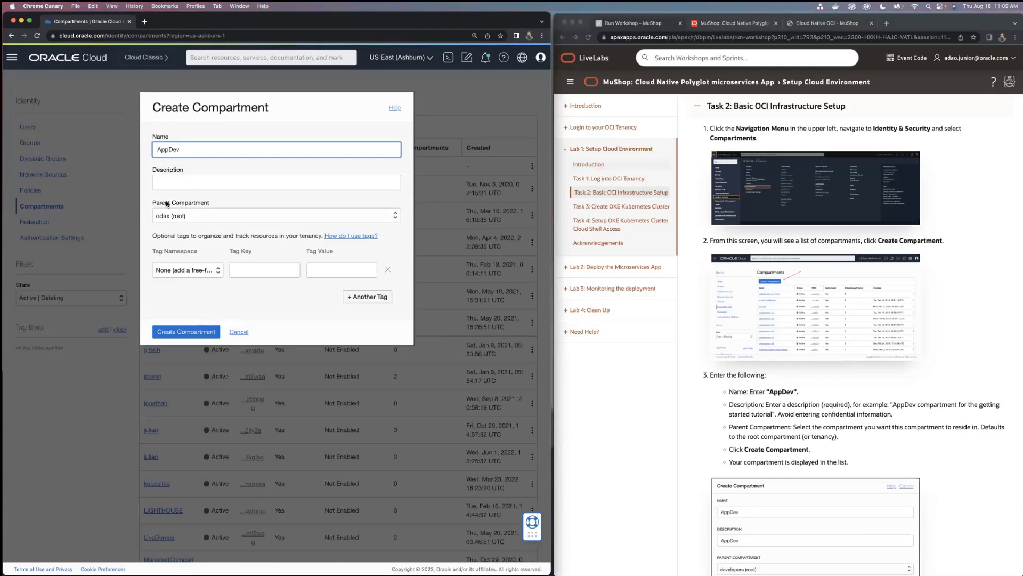
left_click(176, 179)
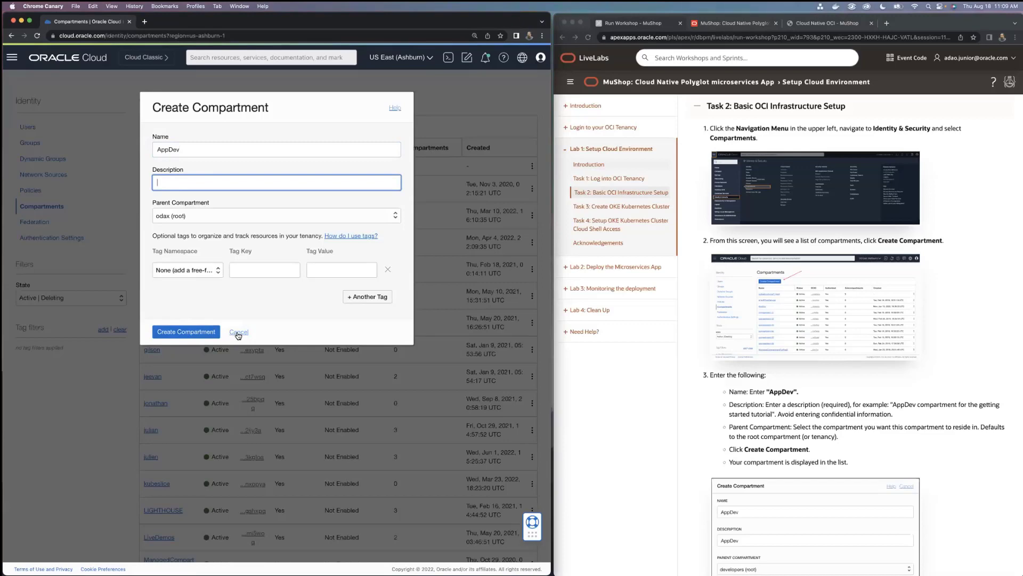
scroll(762, 402, "down", 8)
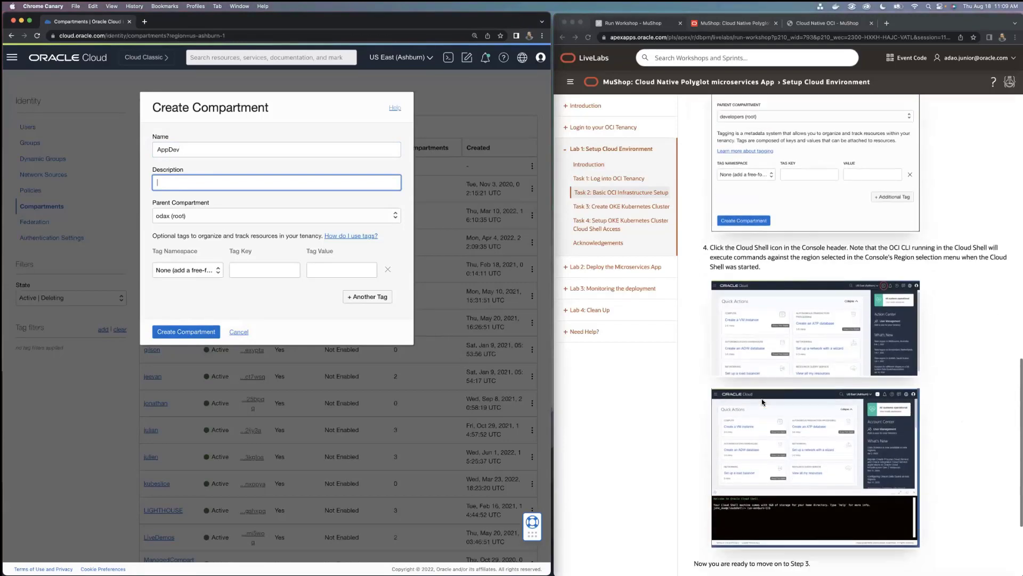
scroll(762, 402, "down", 1)
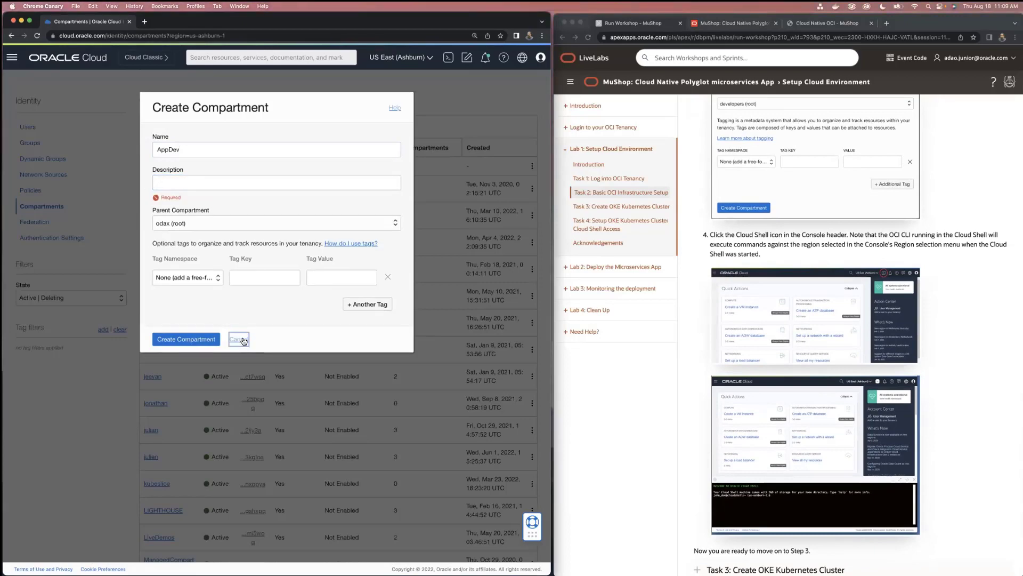
left_click(238, 333)
Return to the console home page and expand Task 3: Create OKE Kubernetes Cluster in the workshop guide
left_click(67, 57)
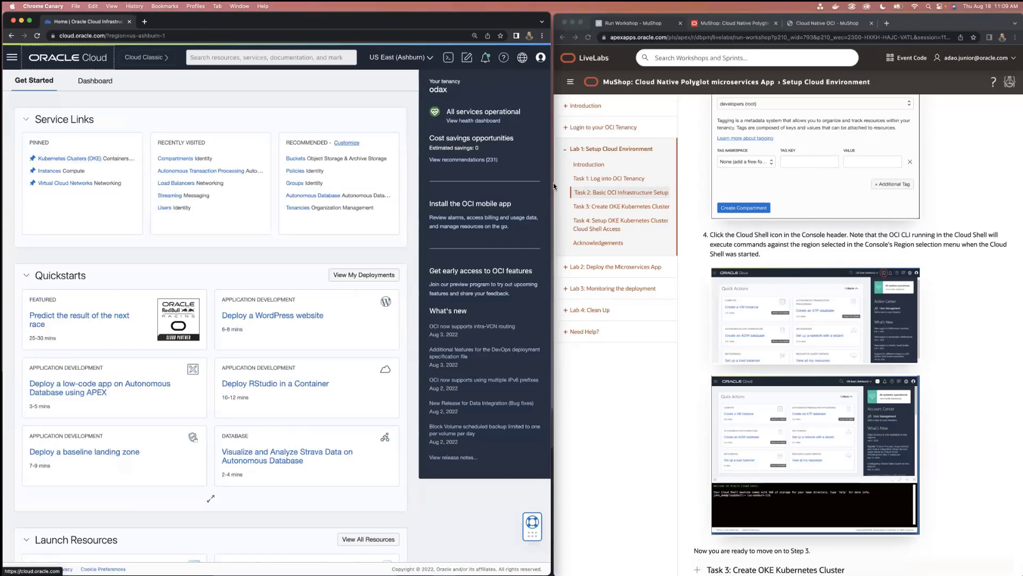
scroll(664, 229, "down", 3)
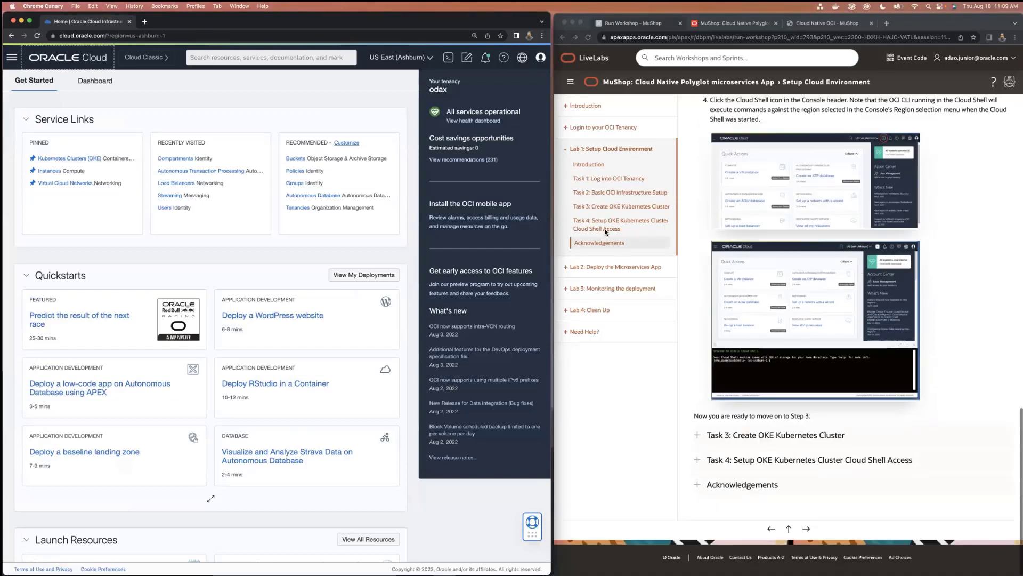
left_click(614, 212)
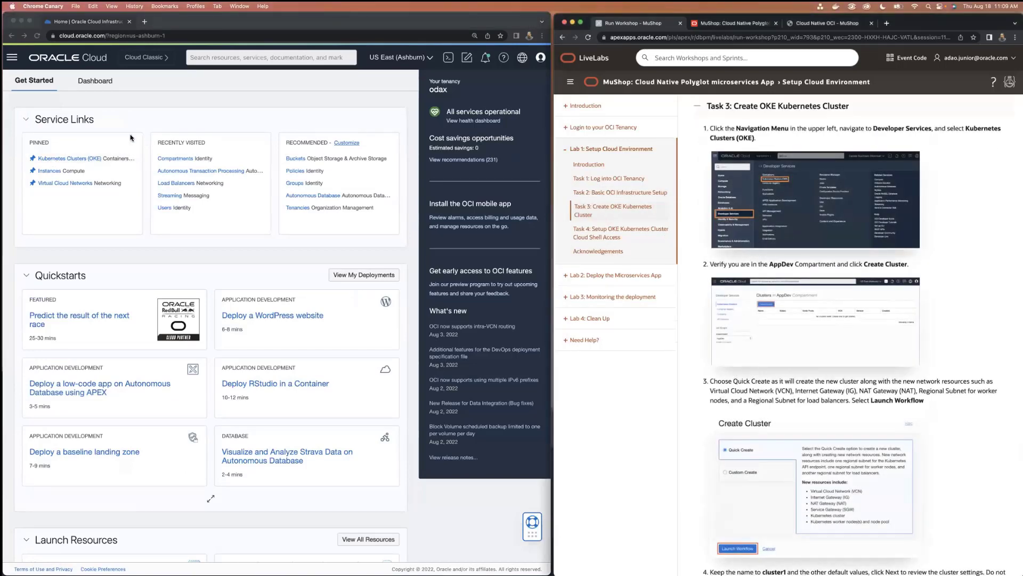
Open the Kubernetes Clusters (OKE) page, begin a new cluster in the AppDev compartment, and compare Custom create before selecting Quick create
left_click(70, 160)
scroll(686, 379, "up", 5)
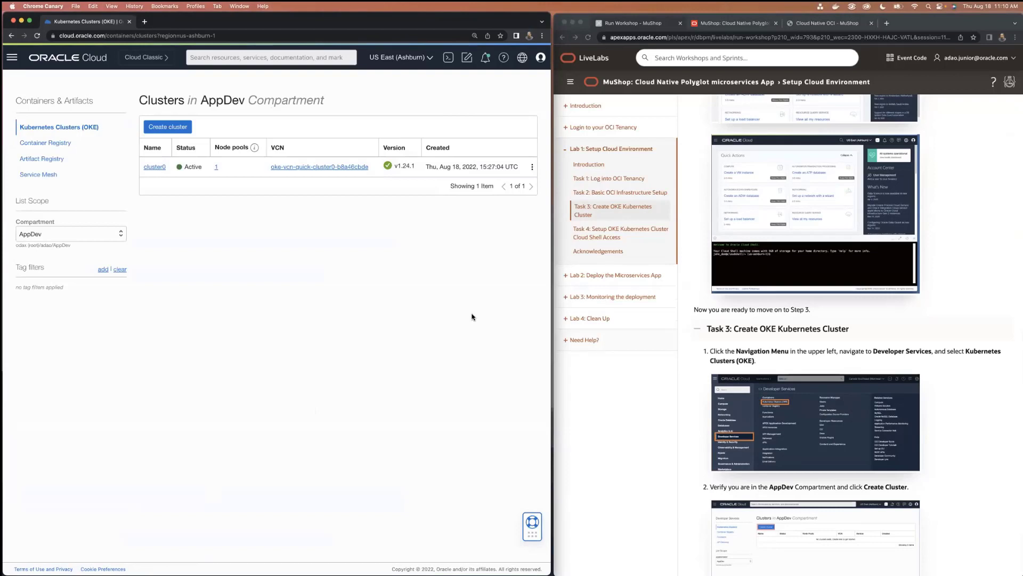
left_click(158, 127)
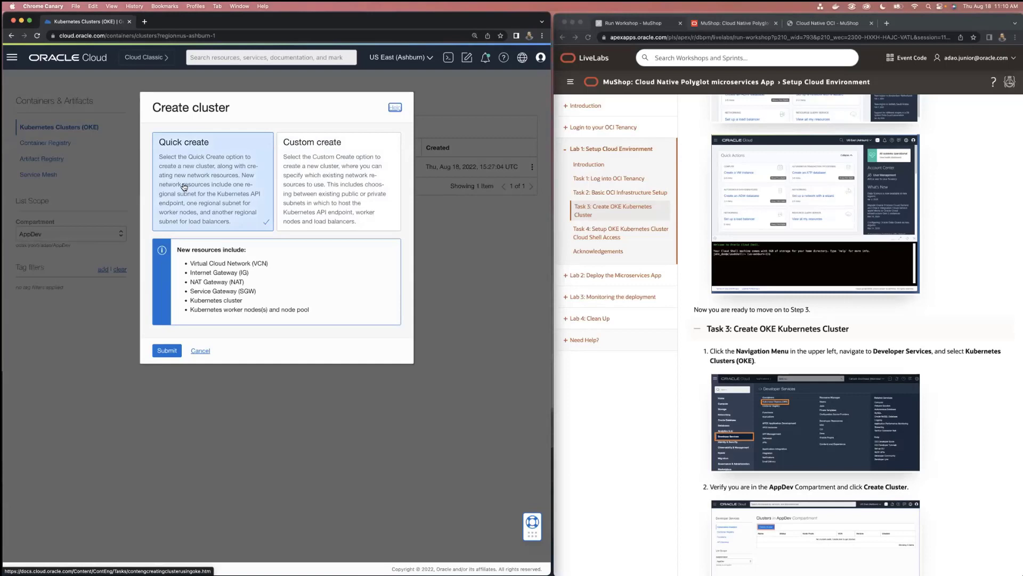
left_click(338, 186)
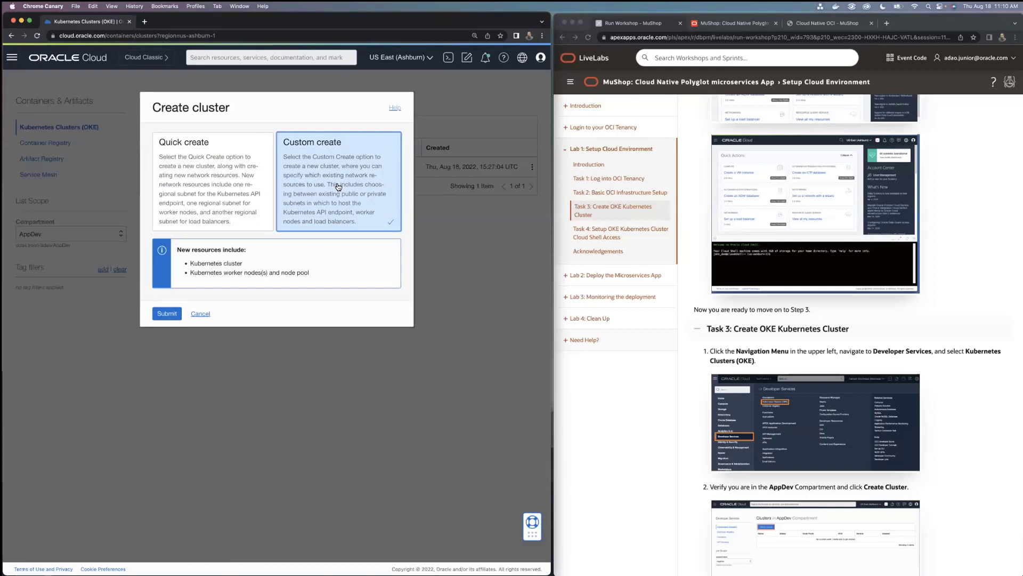
left_click(239, 188)
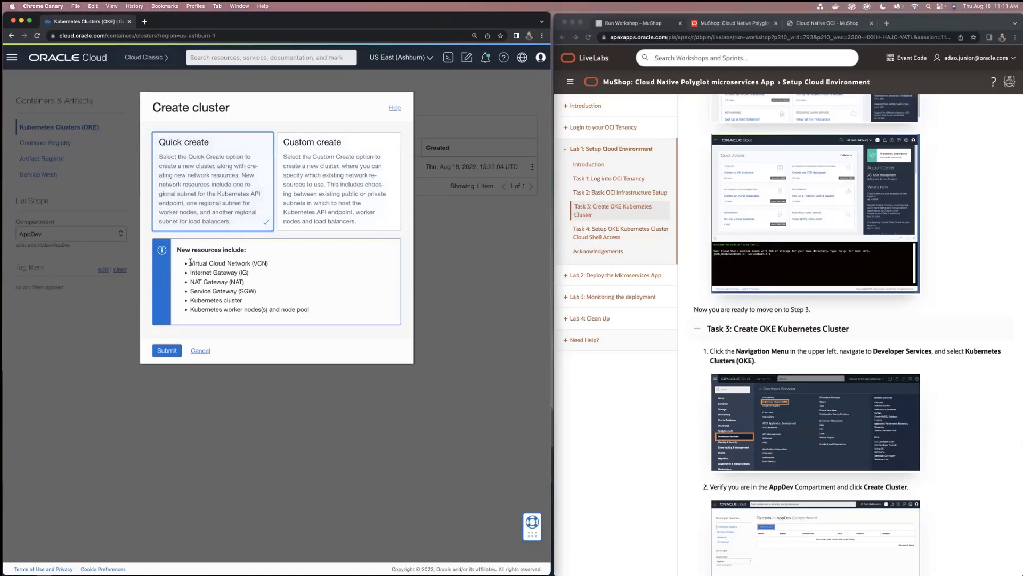
Review the network resources that Quick create adds and submit the choice to open the cluster configuration form
left_click_drag(189, 263, 271, 273)
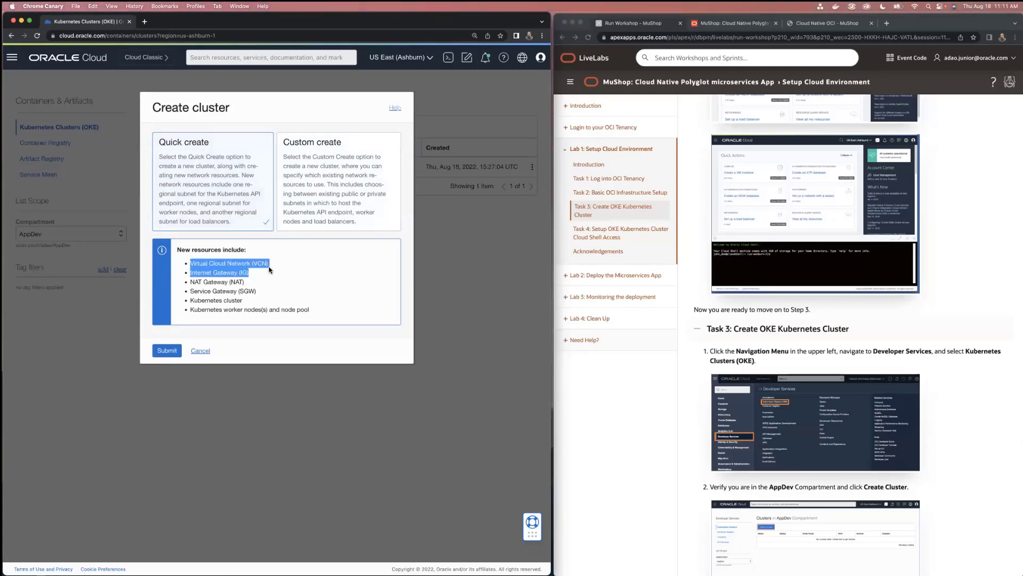
left_click(263, 264)
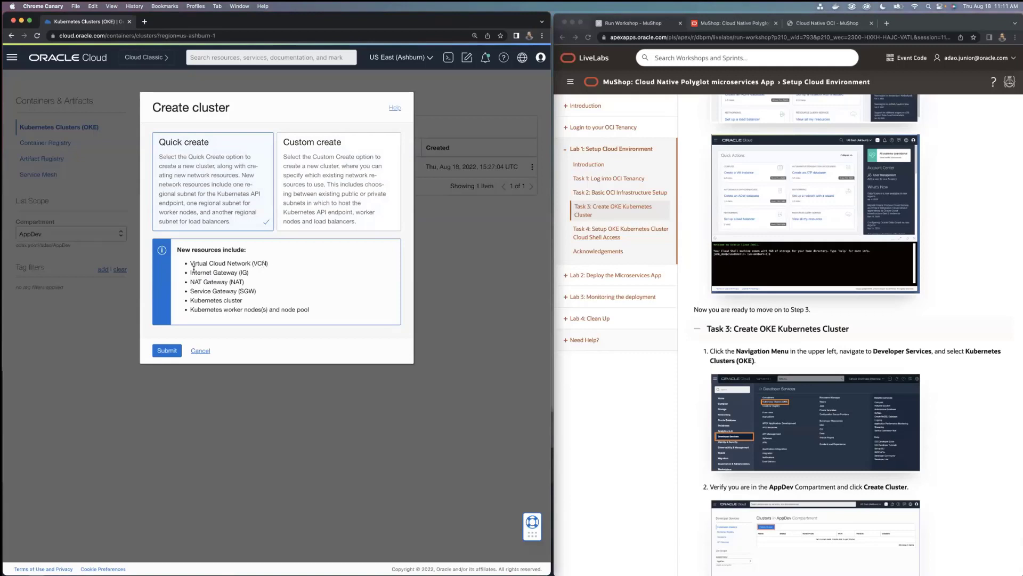
double_click(195, 273)
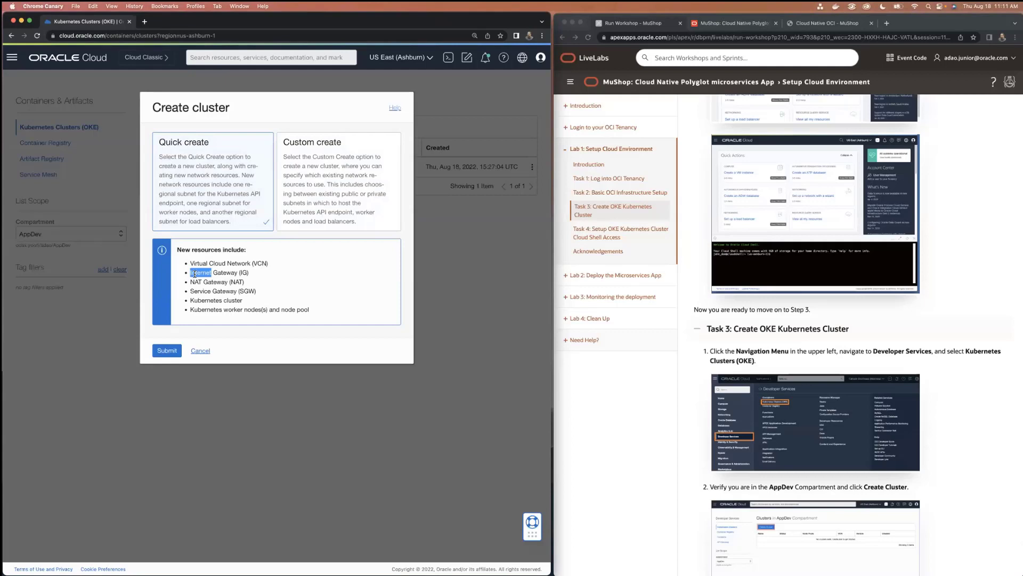
double_click(195, 282)
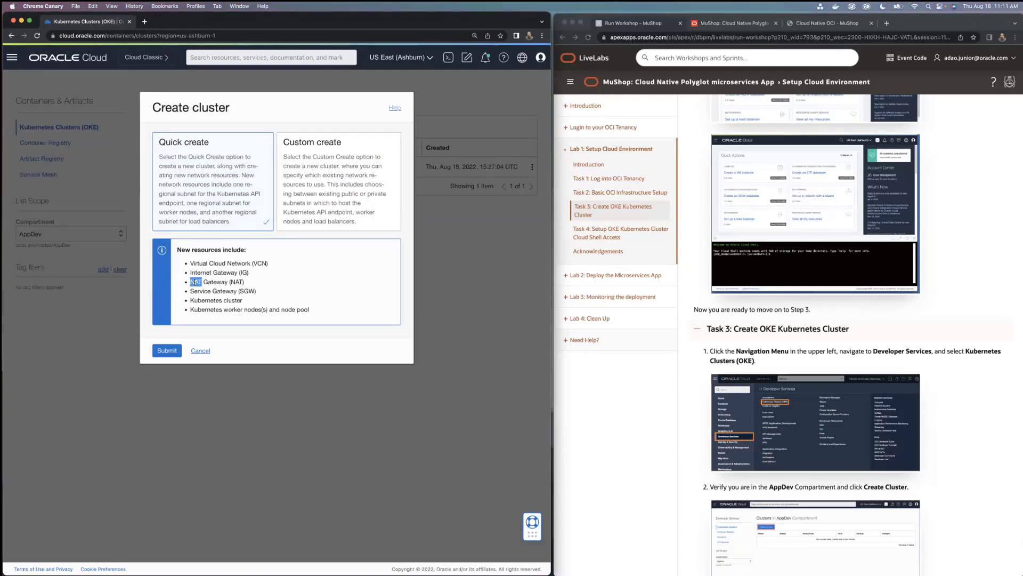
double_click(202, 291)
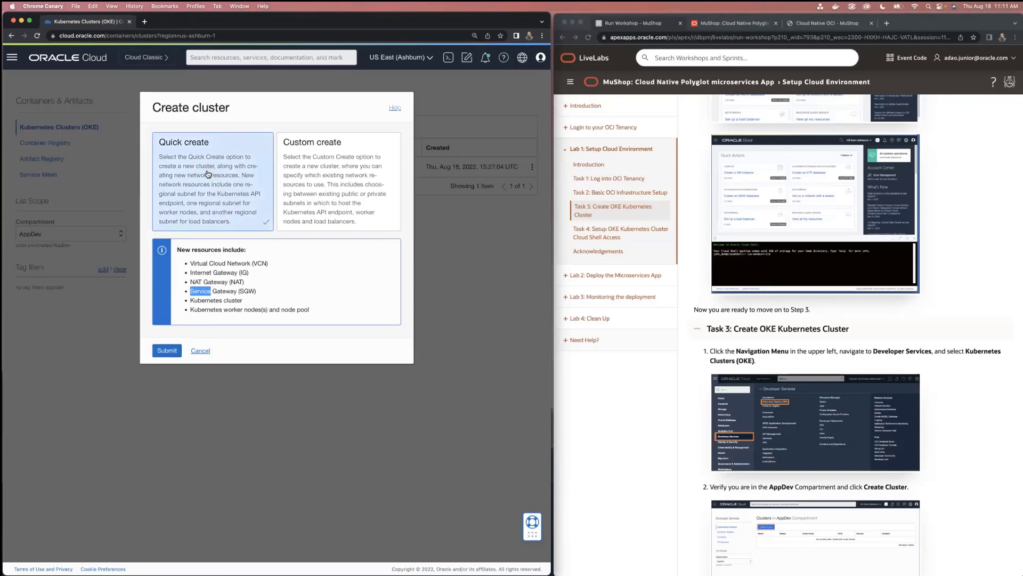
left_click(166, 351)
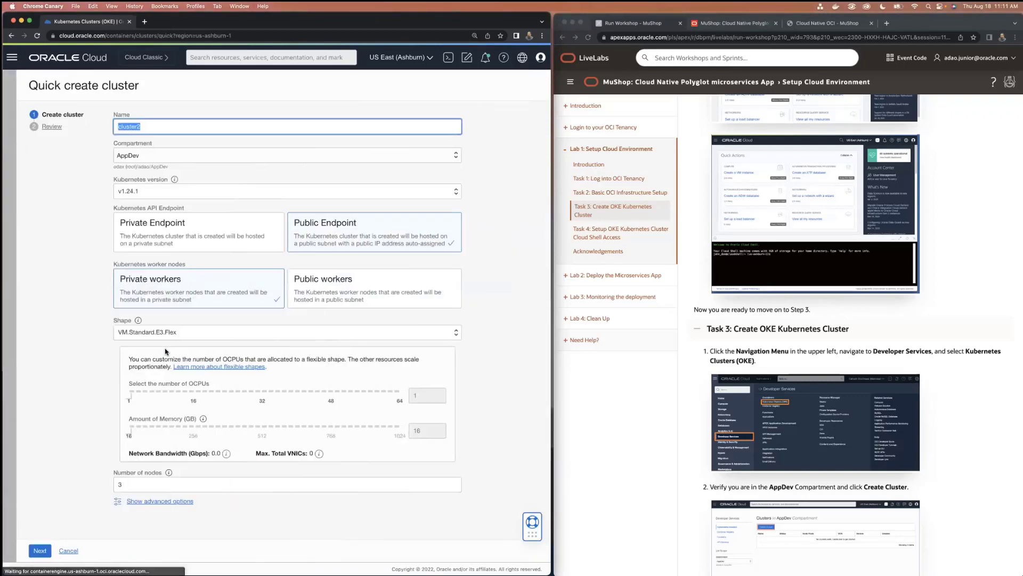
Name the cluster cluster1 in the AppDev compartment, and check the available Kubernetes versions while keeping v1.24.1
left_click(145, 128)
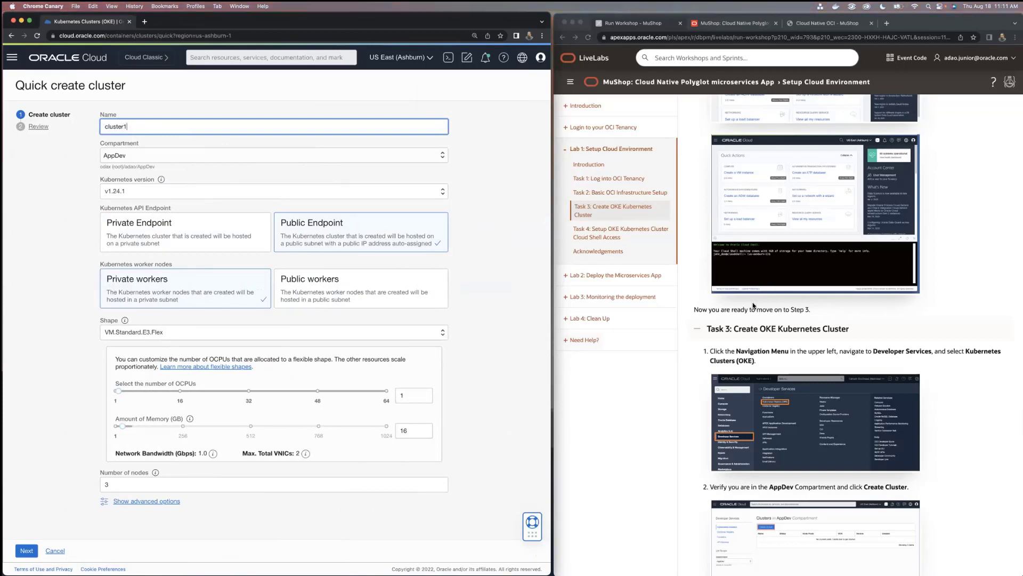
scroll(753, 306, "down", 6)
scroll(753, 306, "down", 8)
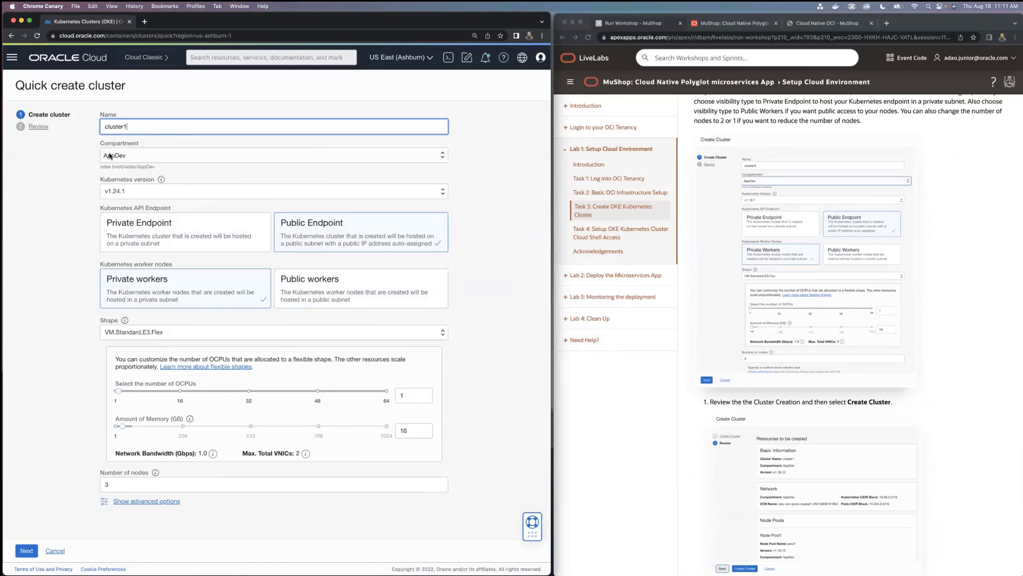
left_click(110, 155)
left_click(85, 160)
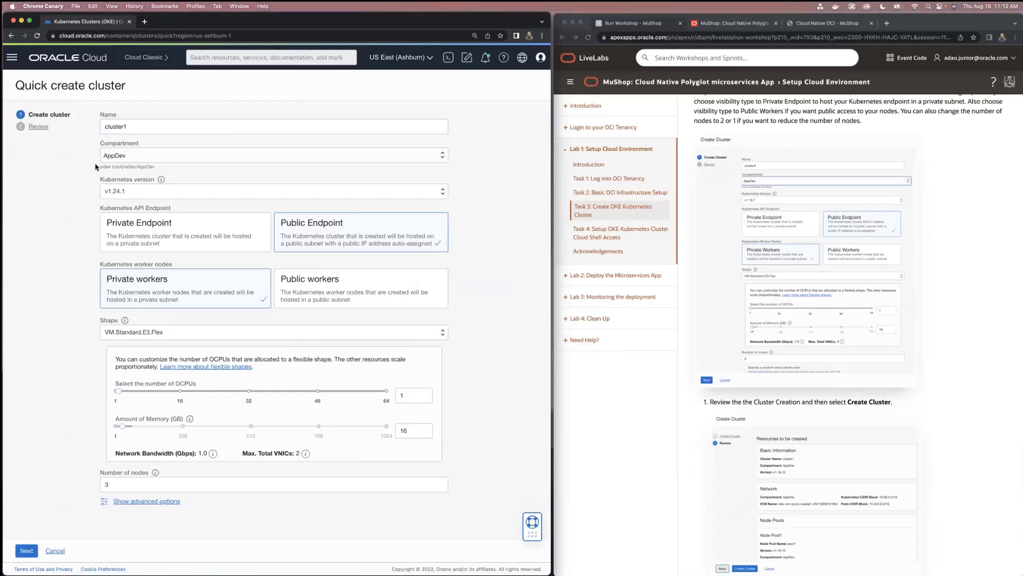
left_click(173, 190)
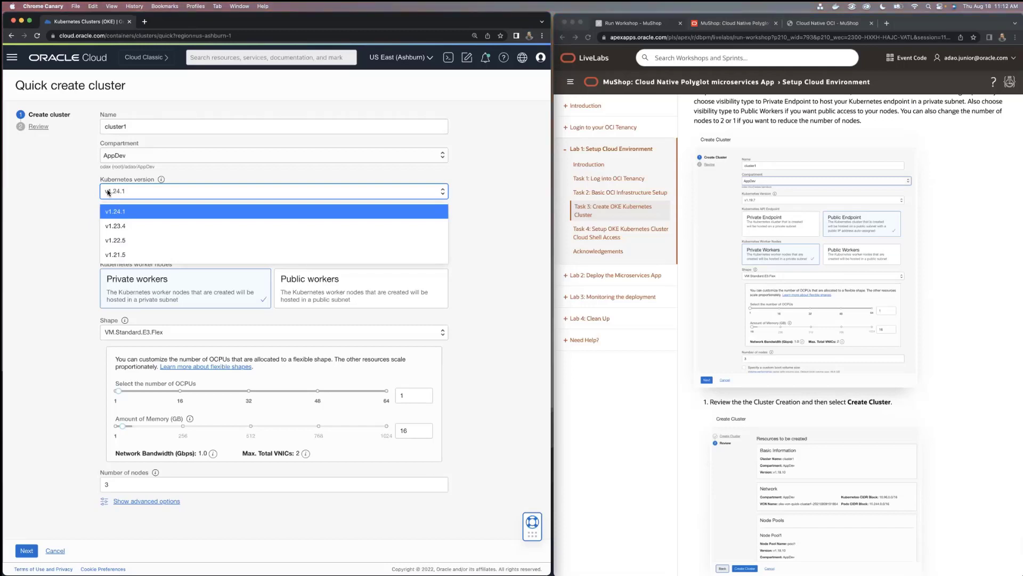
left_click(84, 192)
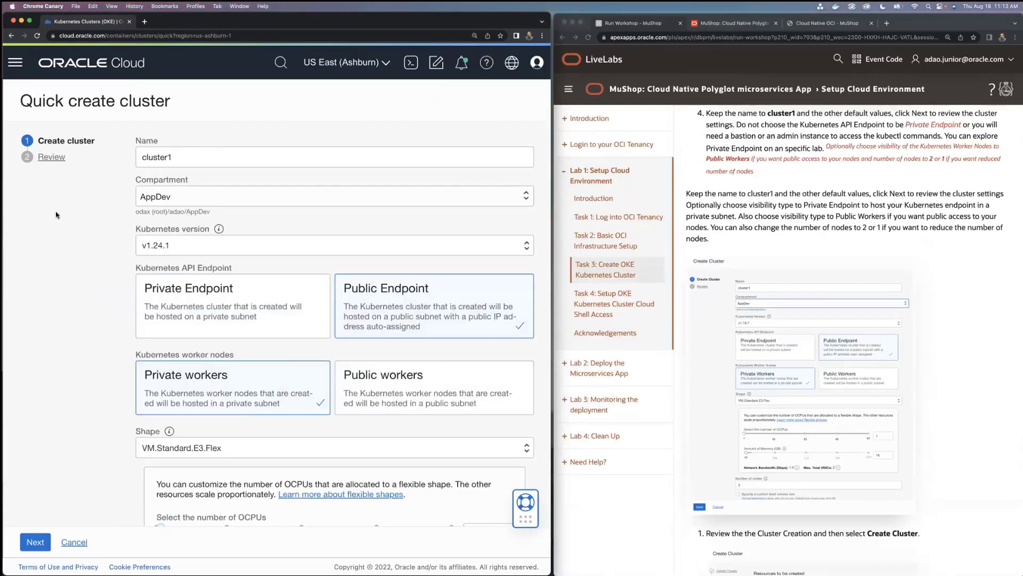
Review the cluster's name, API endpoint, worker node visibility, node shape, OCPU and memory settings, and number of nodes
double_click(186, 157)
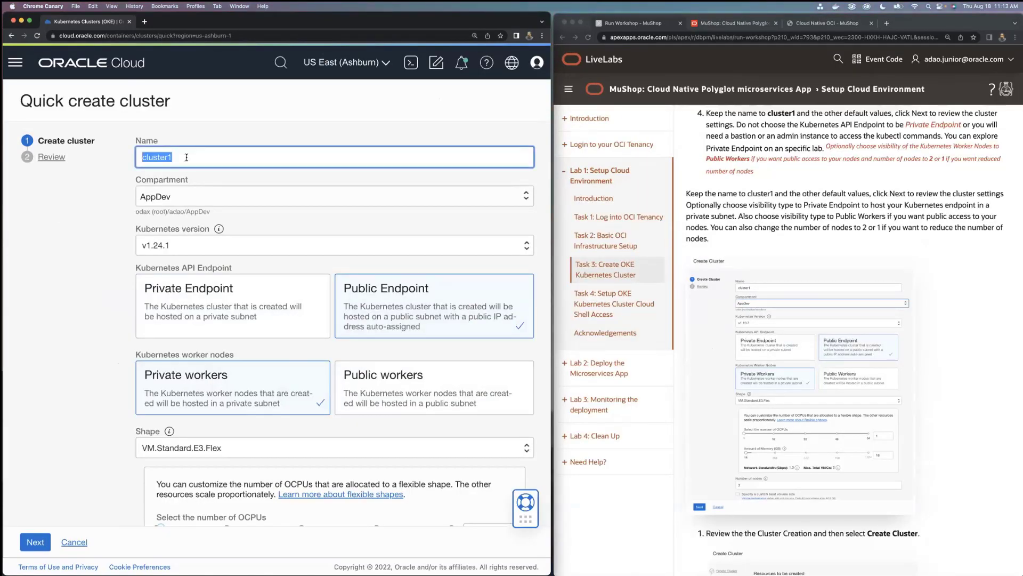
scroll(181, 175, "down", 2)
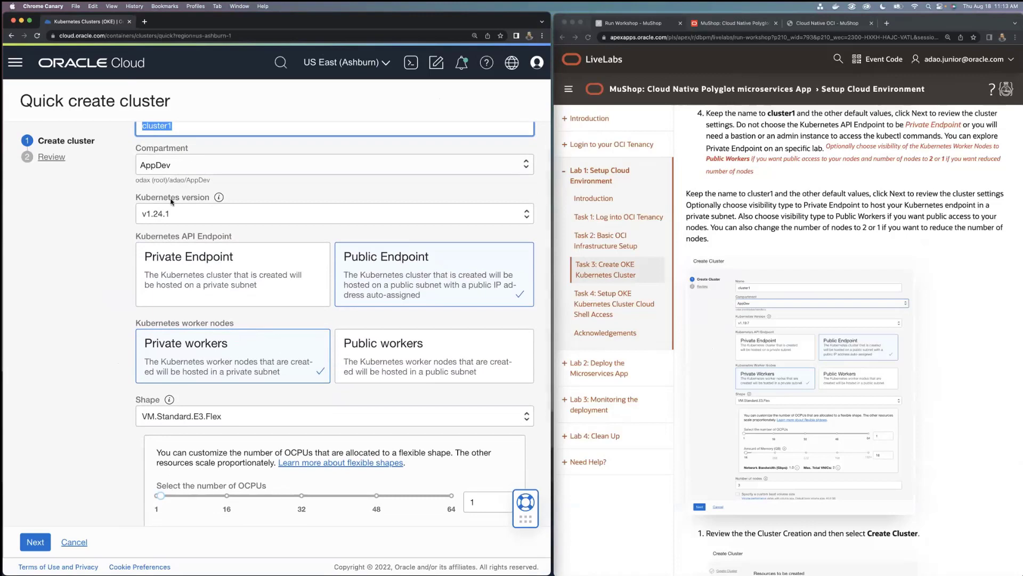
scroll(171, 201, "down", 3)
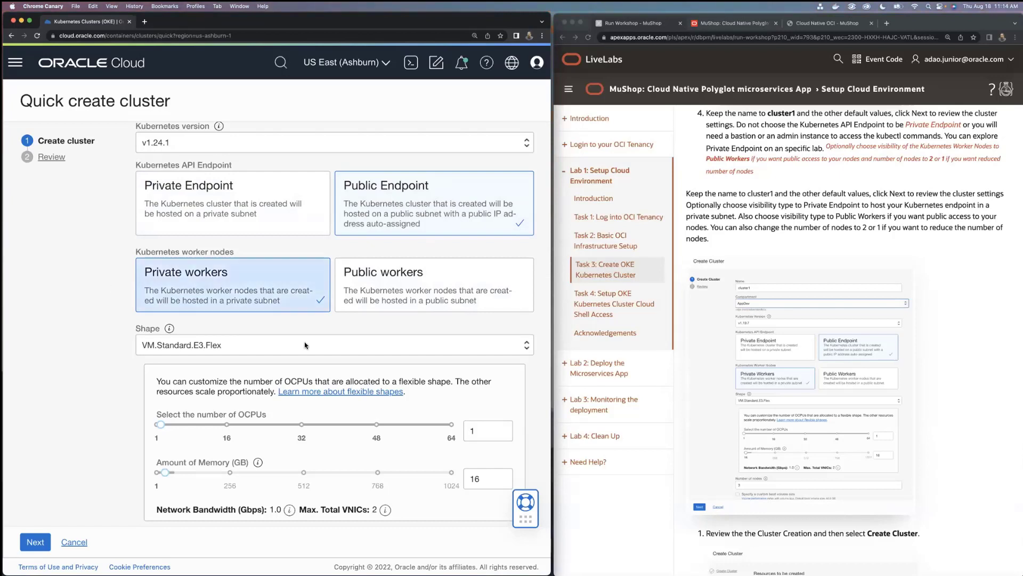
left_click(285, 348)
left_click(113, 356)
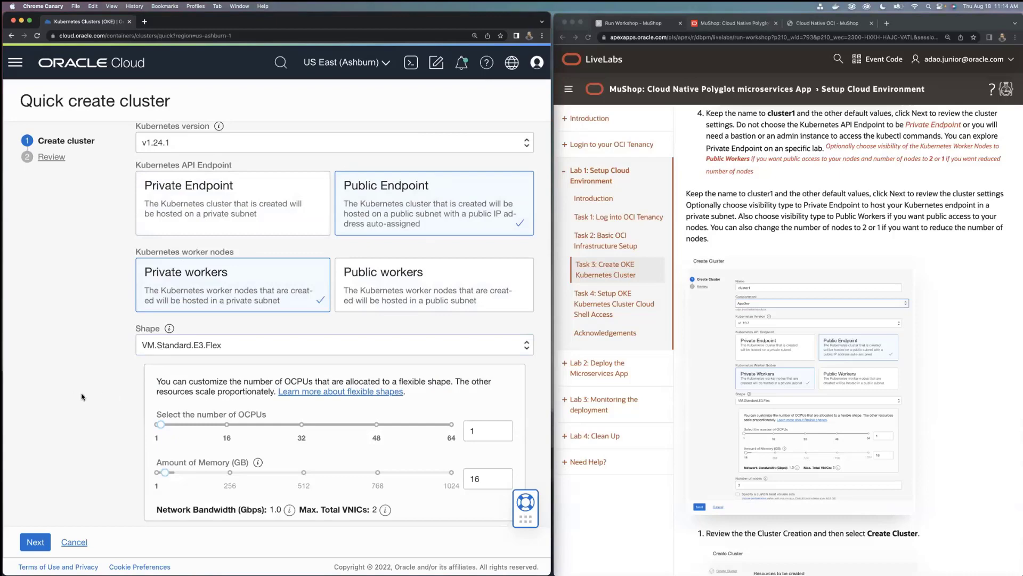
scroll(536, 423, "down", 3)
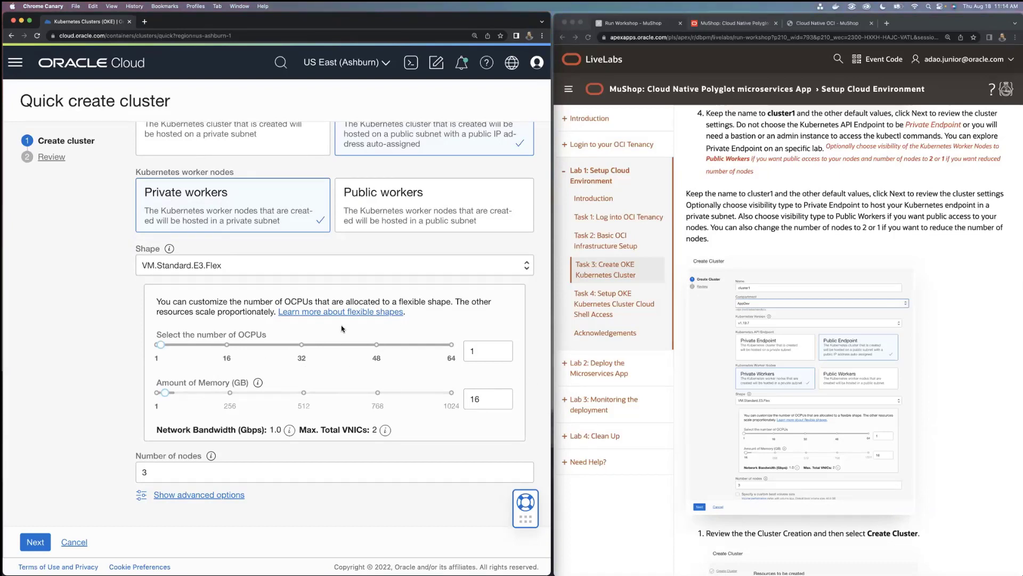
Show the advanced options and try the boot volume's in-transit encryption and self-managed key encryption, leaving both disabled
left_click(181, 495)
scroll(181, 497, "down", 10)
scroll(182, 497, "up", 7)
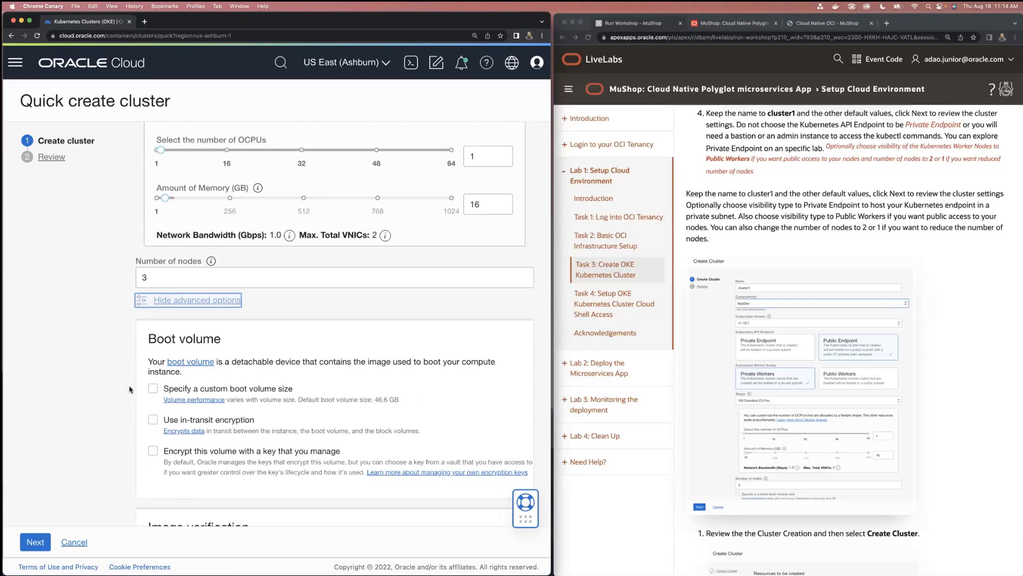
scroll(256, 424, "down", 2)
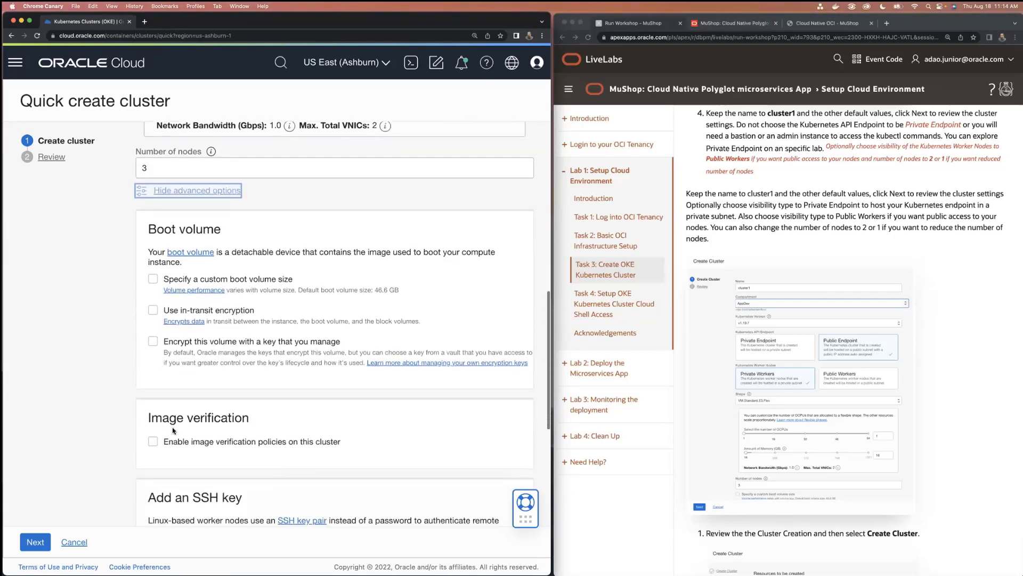
left_click(153, 309)
left_click(153, 309)
left_click(153, 341)
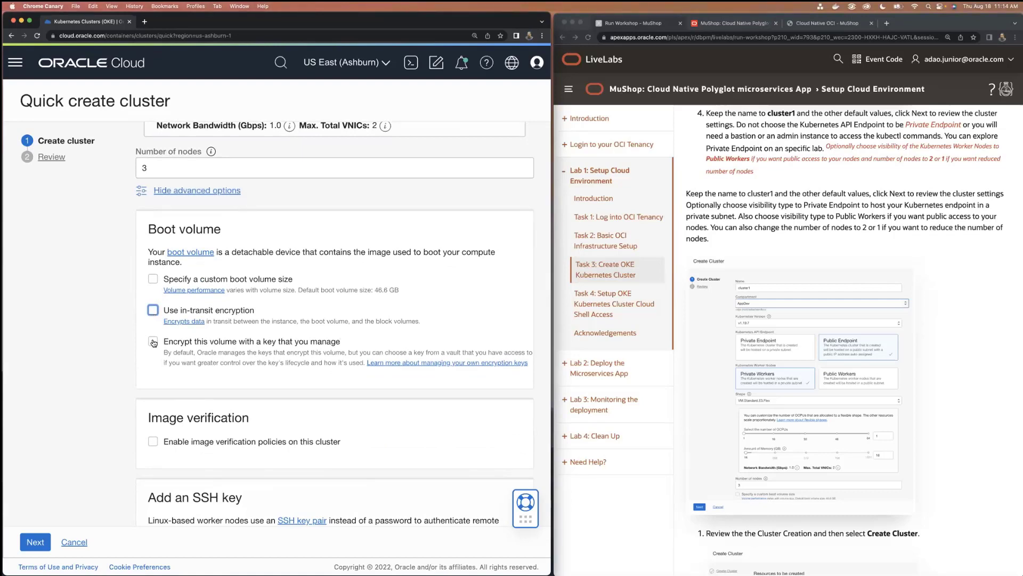
left_click(154, 341)
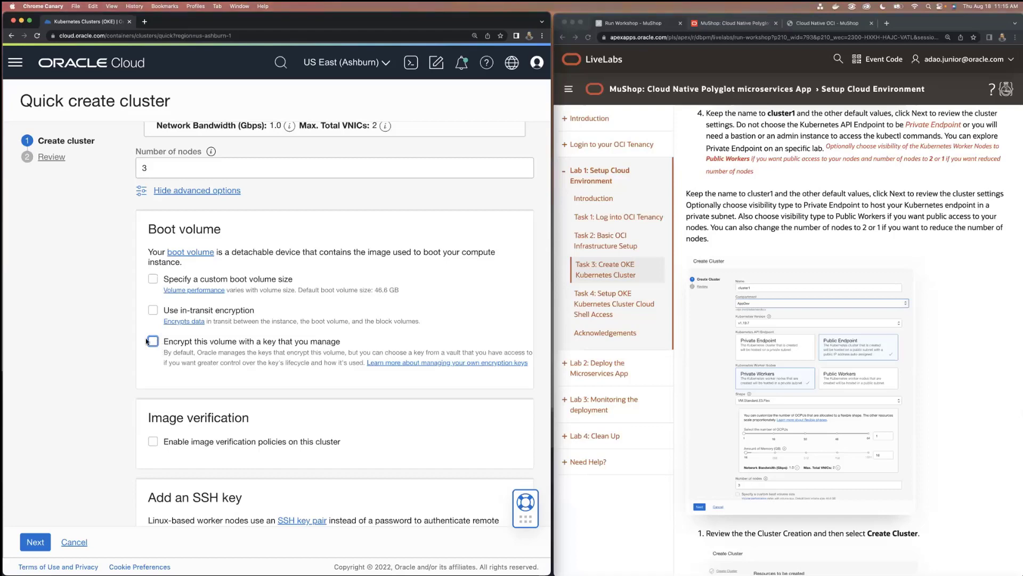
Try the Generate SSH key pair option, go back to No SSH key, and hide the advanced options
scroll(189, 369, "down", 3)
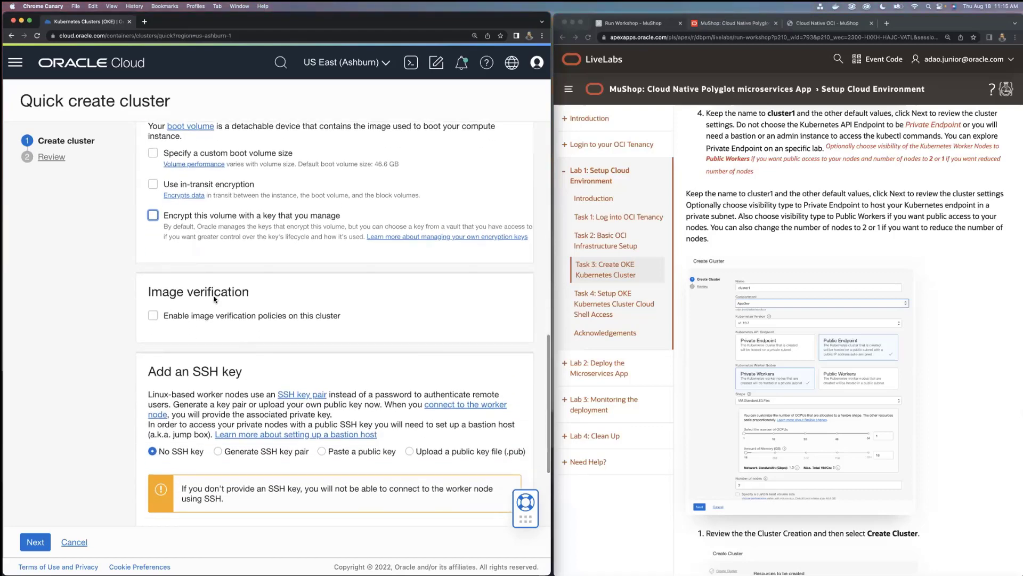
scroll(215, 317, "down", 1)
scroll(214, 318, "down", 3)
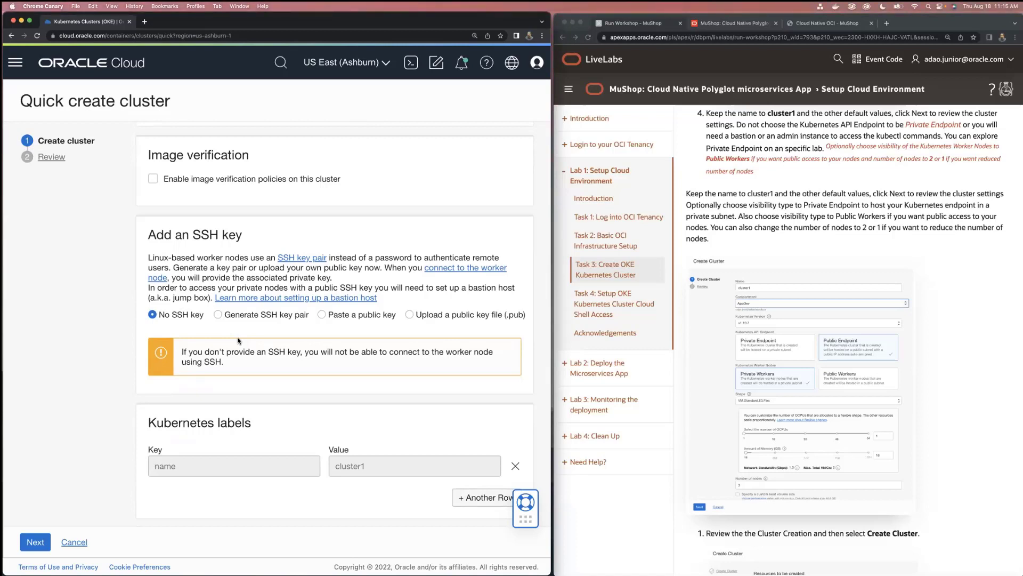
left_click(217, 315)
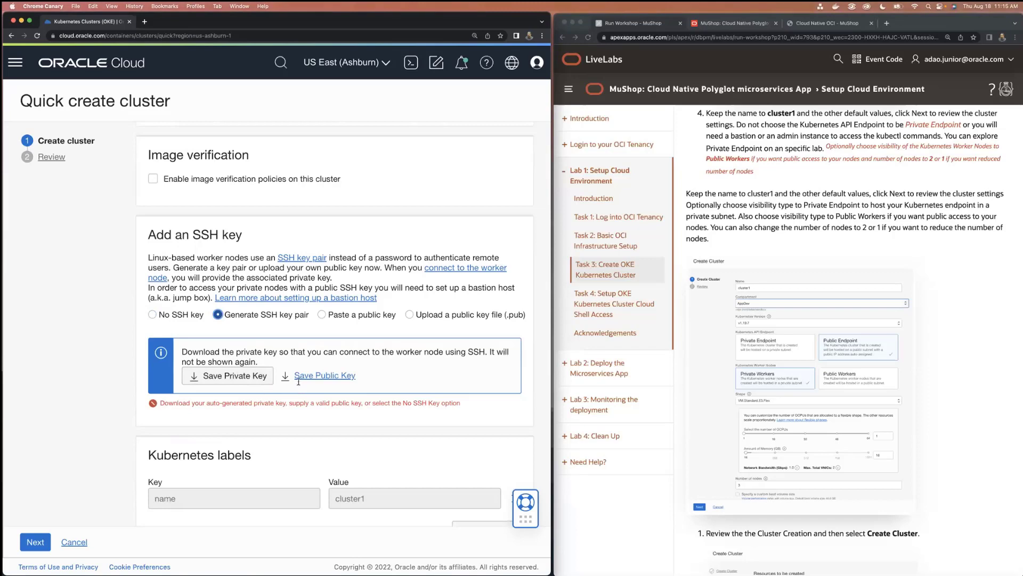
left_click(152, 314)
scroll(209, 361, "down", 1)
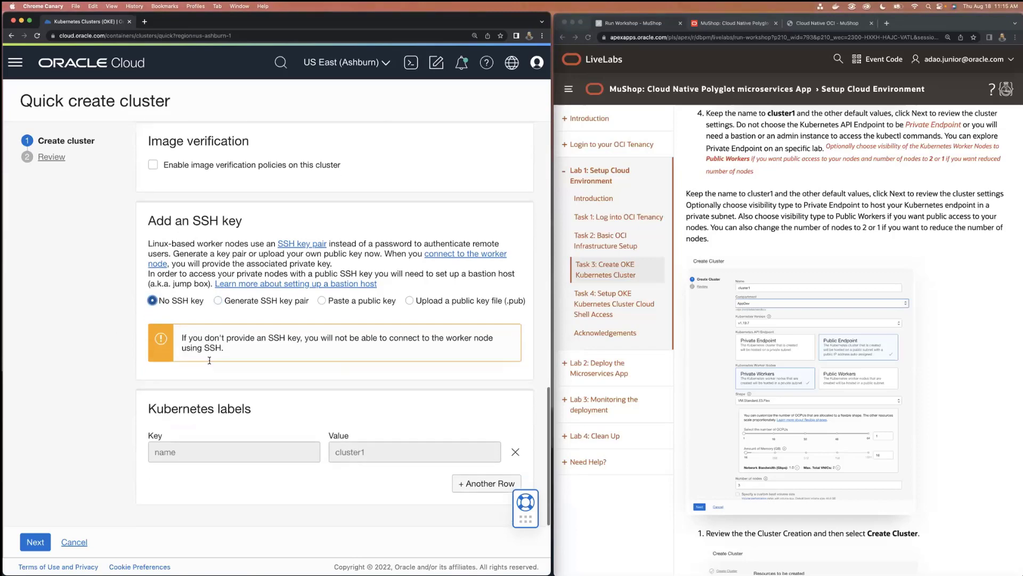
scroll(210, 360, "up", 10)
scroll(203, 320, "down", 5)
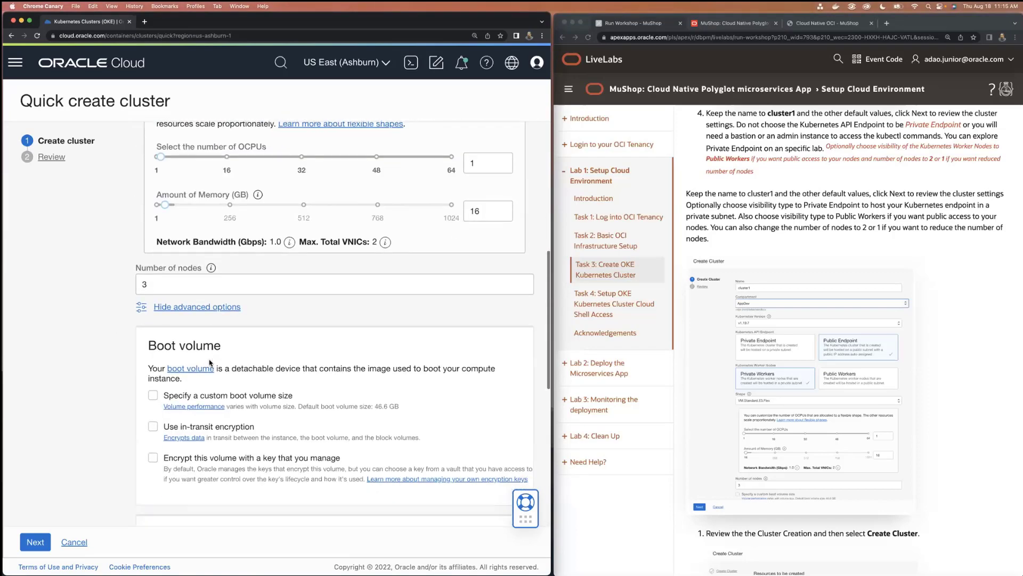
left_click(200, 311)
Proceed to the review page, check the resources for cluster1, create the cluster, and go to its details page
left_click(38, 542)
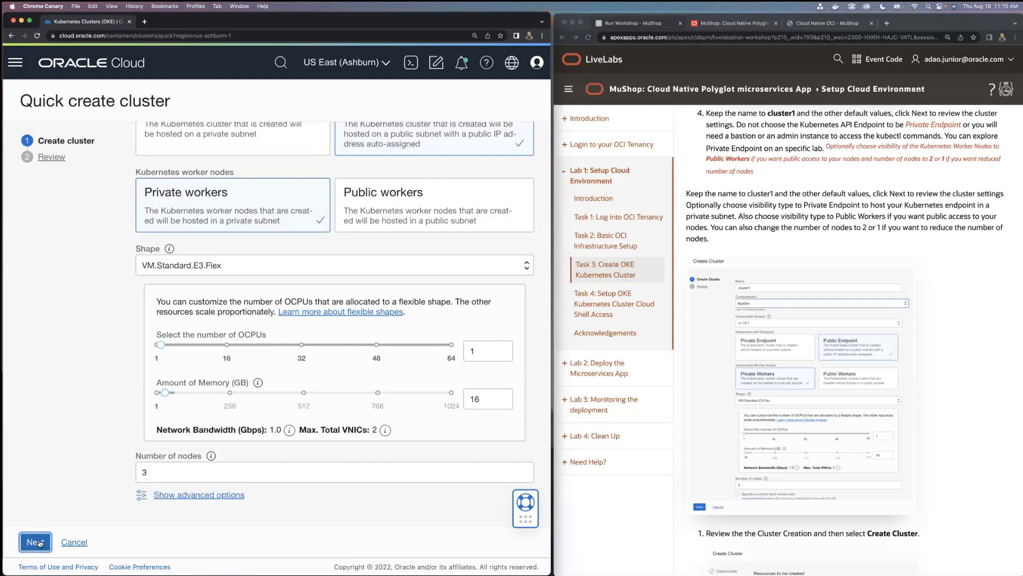
scroll(184, 451, "down", 5)
scroll(184, 451, "up", 5)
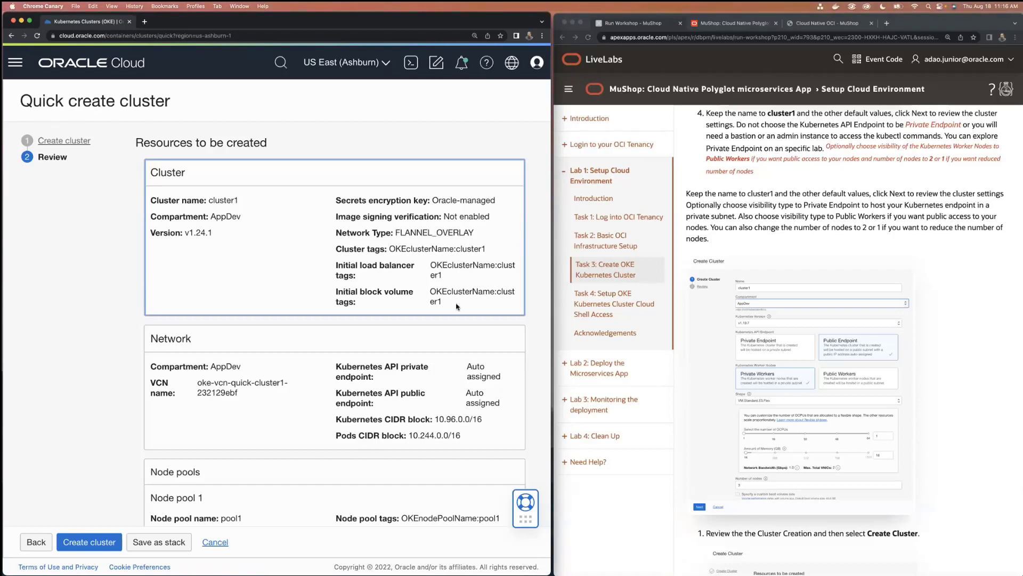
scroll(397, 397, "down", 5)
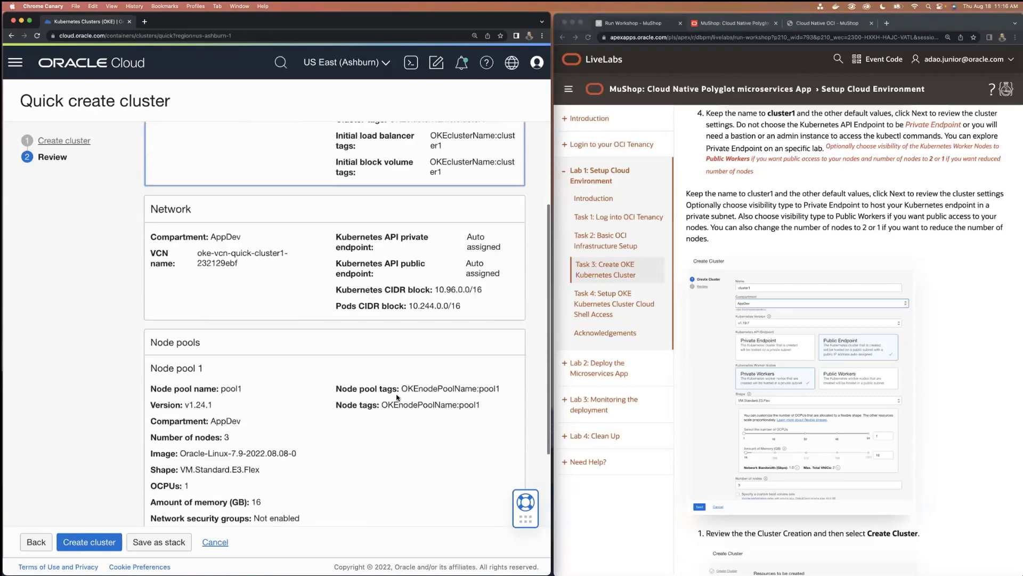
left_click(81, 542)
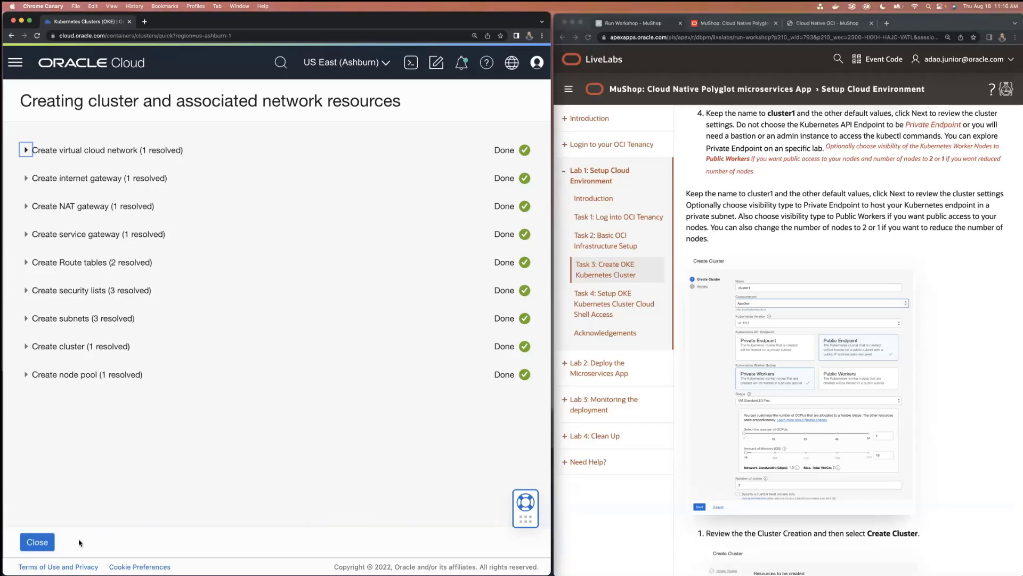
left_click(45, 542)
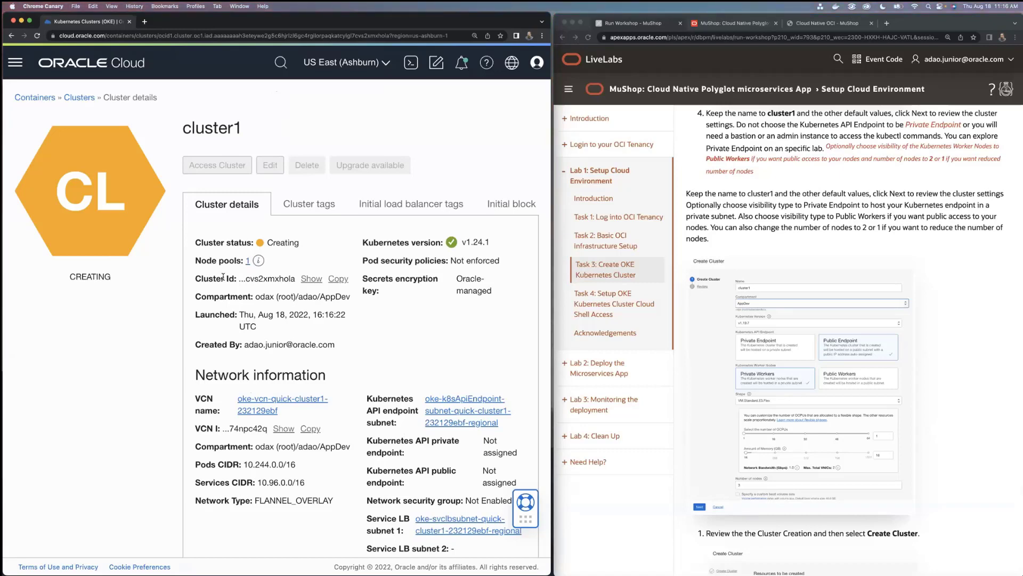
Review the network information of cluster1 and open its virtual cloud network in a separate browser tab
scroll(223, 277, "down", 3)
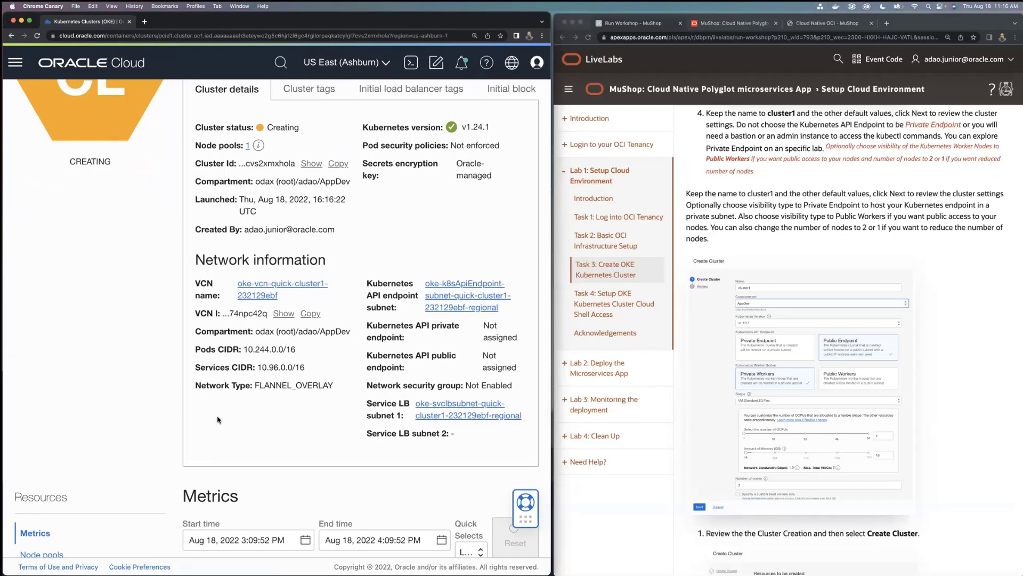
scroll(256, 320, "down", 3)
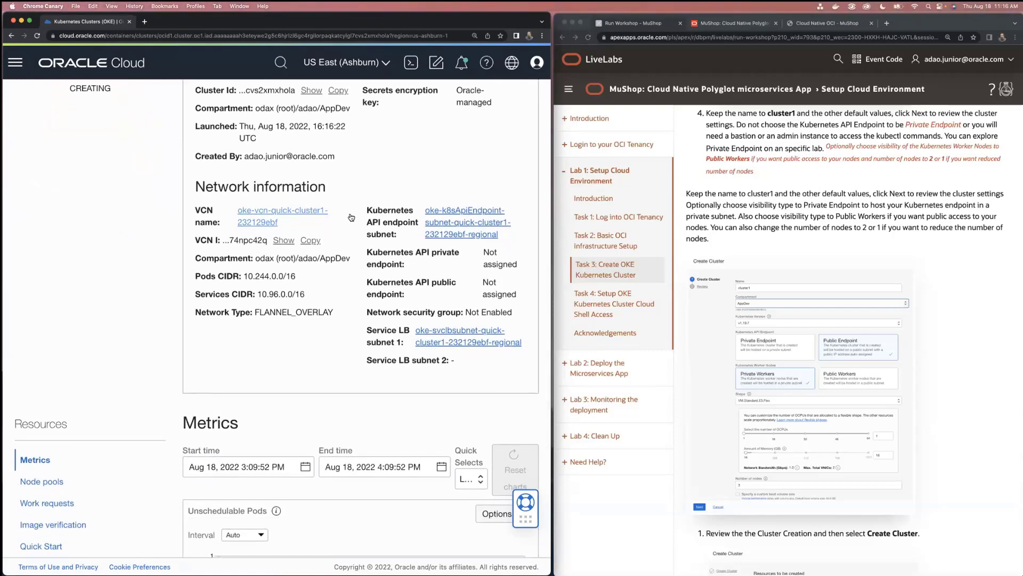
right_click(252, 219)
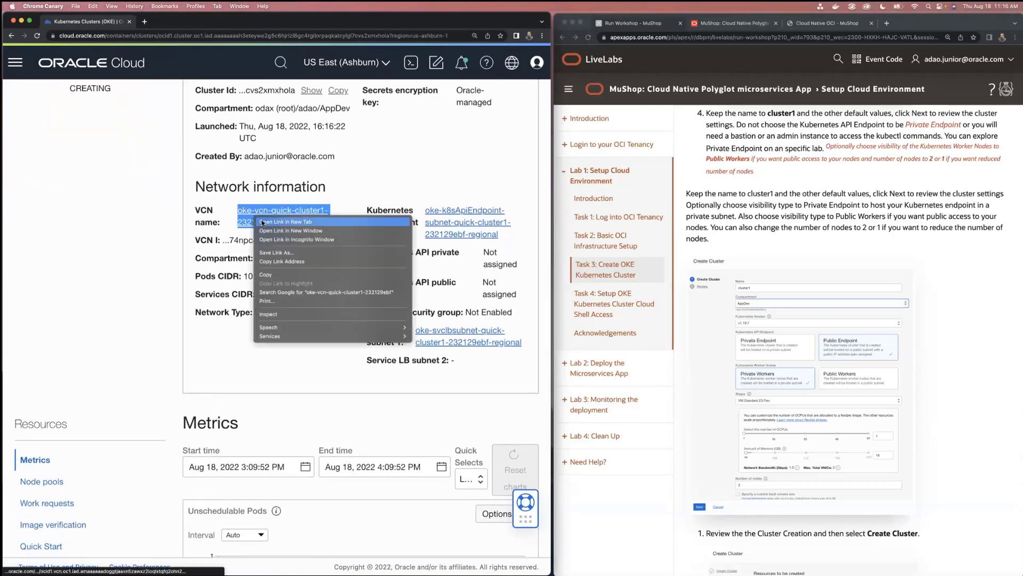
left_click(262, 221)
left_click(176, 18)
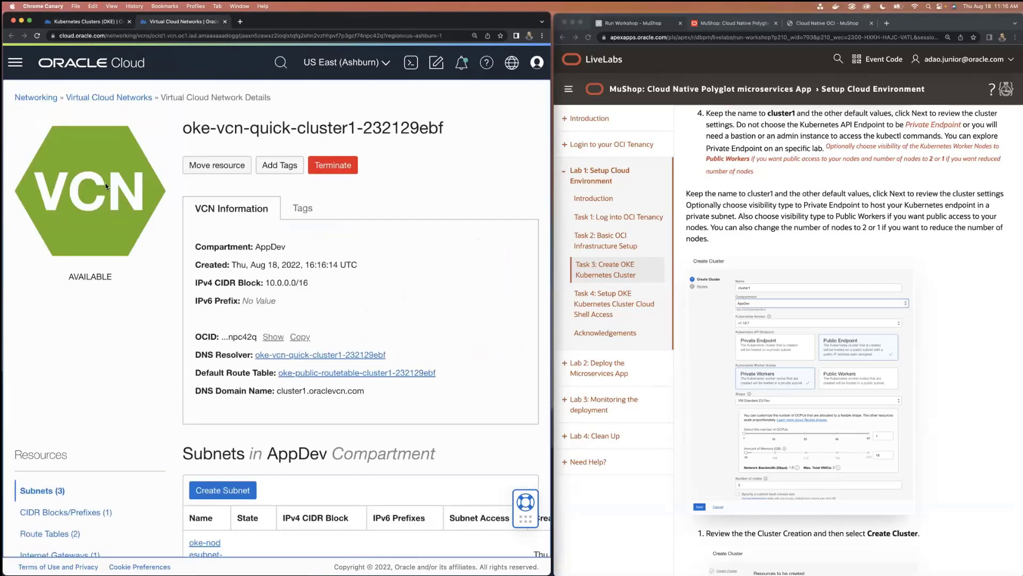
Examine the VCN's IPv4 CIDR block and the address ranges and access types of its subnets
scroll(105, 184, "down", 1)
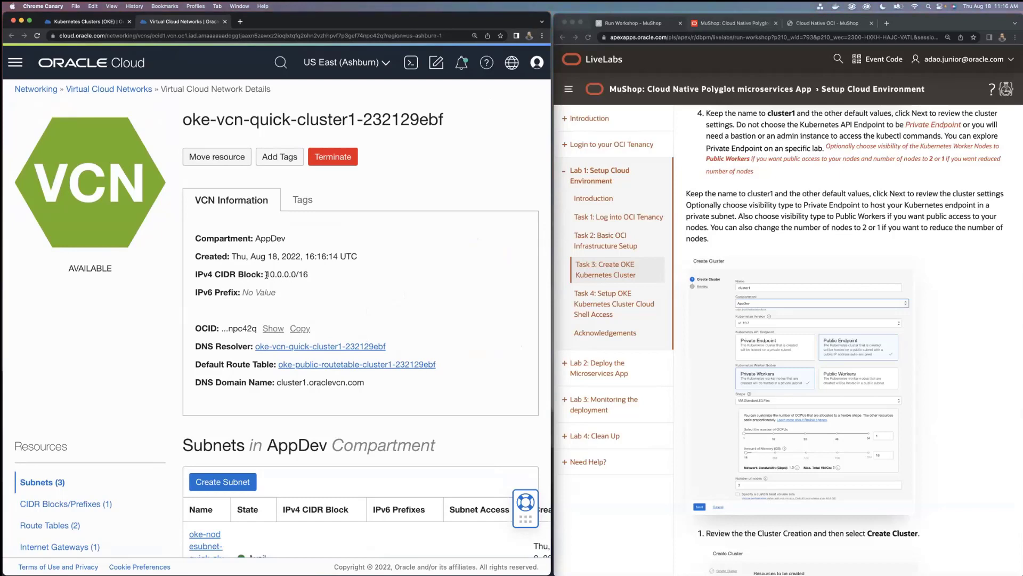
left_click_drag(266, 274, 329, 274)
scroll(329, 274, "down", 2)
scroll(329, 275, "down", 2)
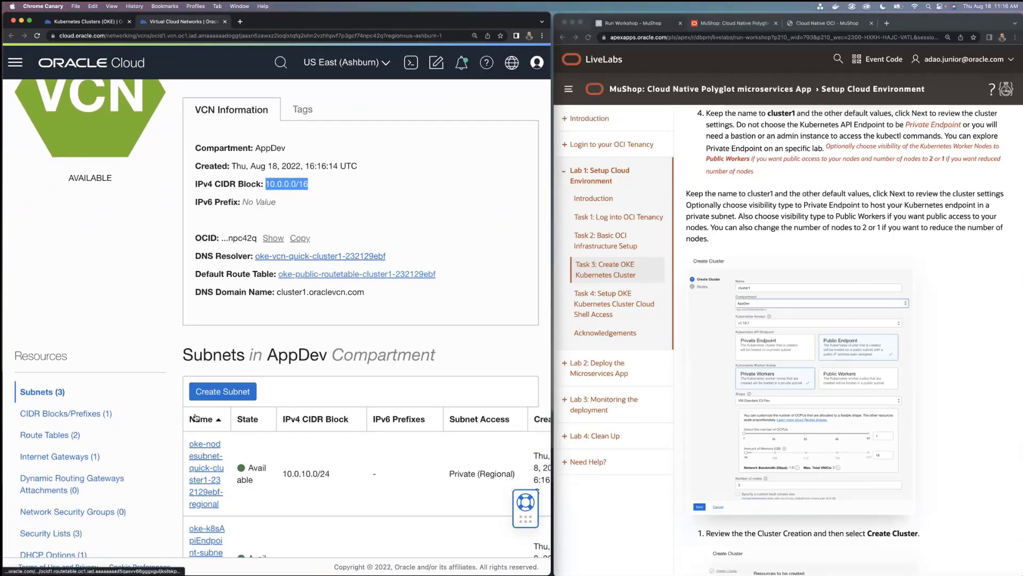
scroll(240, 373, "down", 6)
scroll(196, 418, "down", 3)
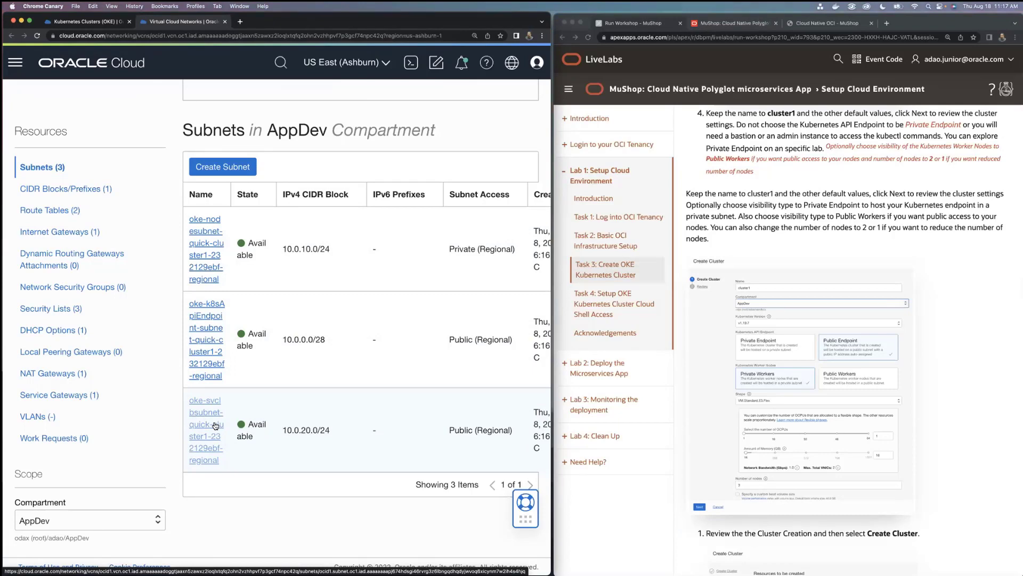
scroll(257, 407, "up", 6)
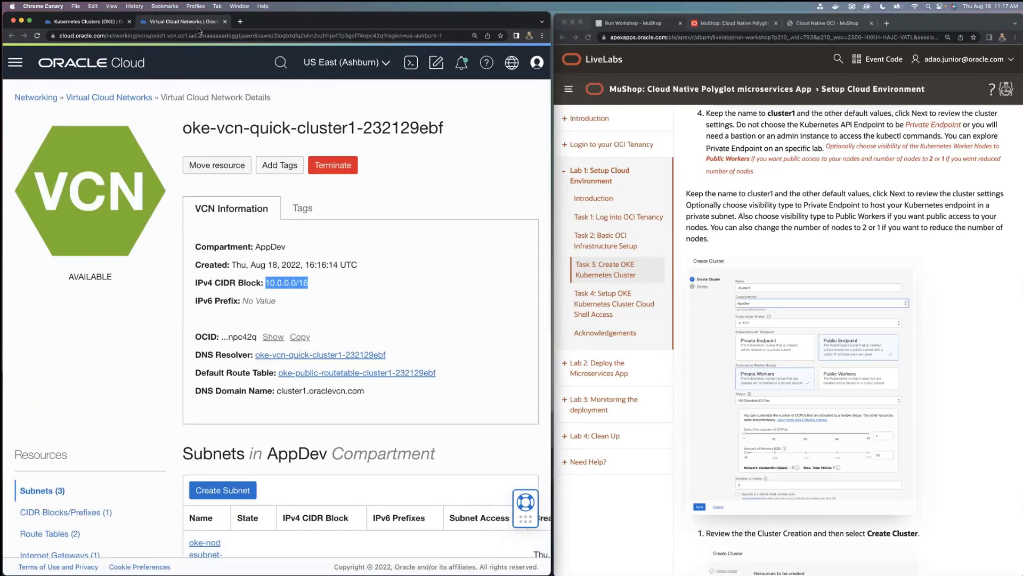
scroll(88, 297, "down", 4)
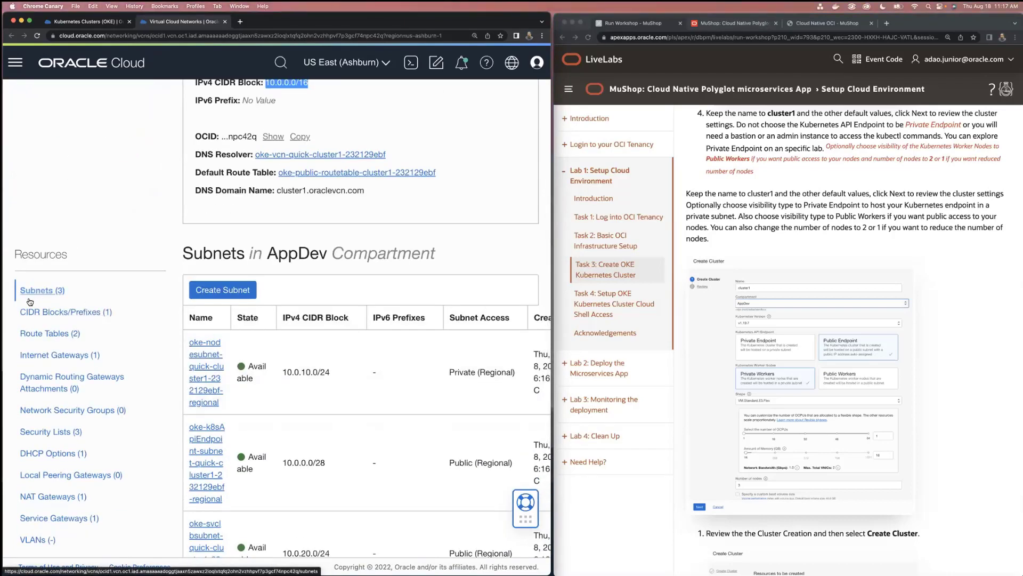
Open the worker node subnet's security list and examine its ingress rules
left_click(198, 399)
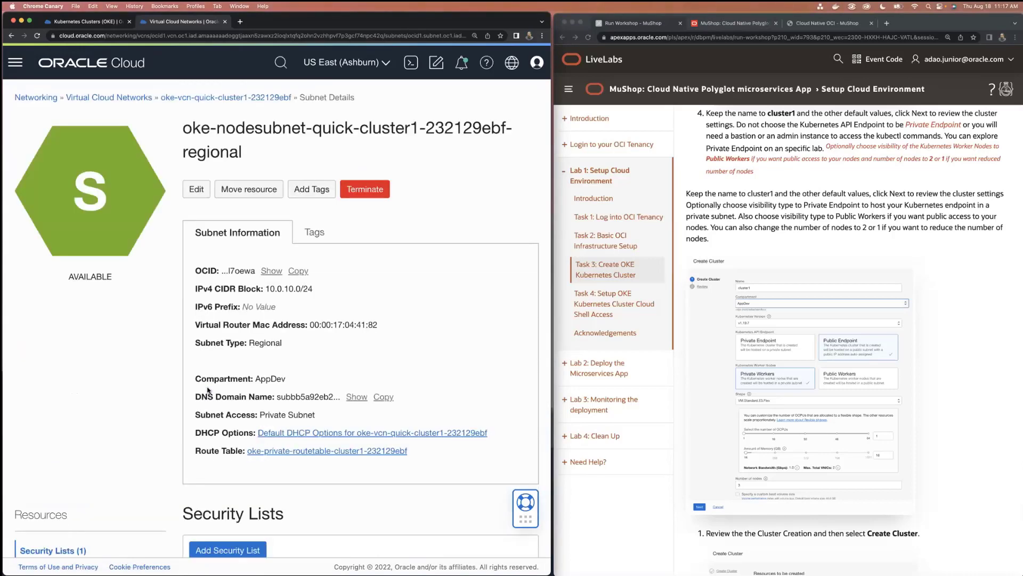
scroll(208, 391, "down", 5)
left_click(207, 487)
scroll(269, 468, "down", 10)
scroll(269, 468, "down", 2)
scroll(269, 468, "right", 3)
scroll(269, 468, "left", 3)
scroll(269, 468, "up", 12)
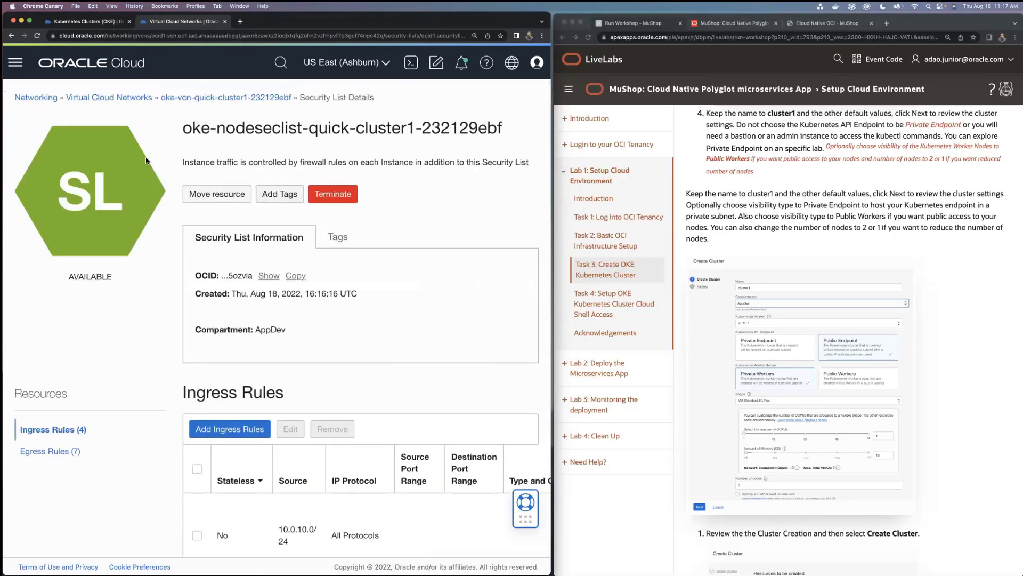
Return to the cluster's VCN and open the security list for the Kubernetes API endpoint
left_click(173, 104)
scroll(198, 385, "down", 5)
scroll(198, 385, "down", 1)
left_click(213, 430)
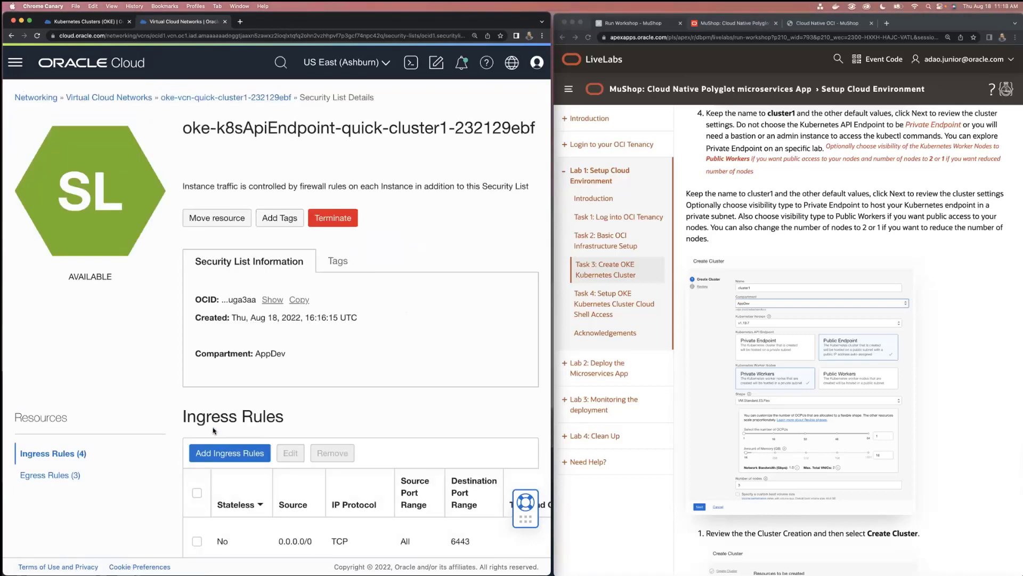
Examine the API endpoint security list's ingress rules, including the rule with source 0.0.0.0/0, and close the virtual network's browser tab
scroll(213, 431, "down", 5)
triple_click(299, 384)
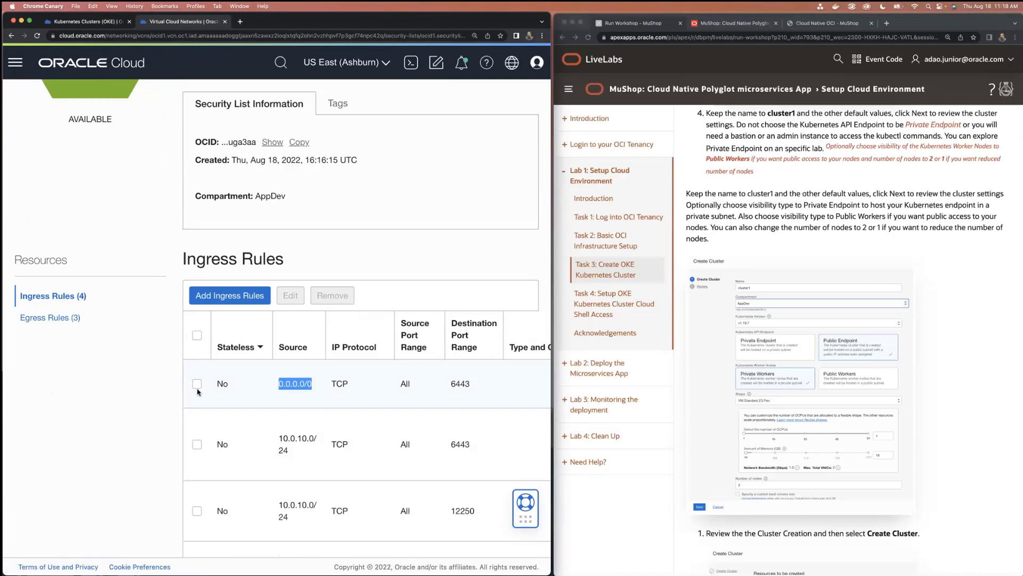
left_click(289, 383)
triple_click(289, 383)
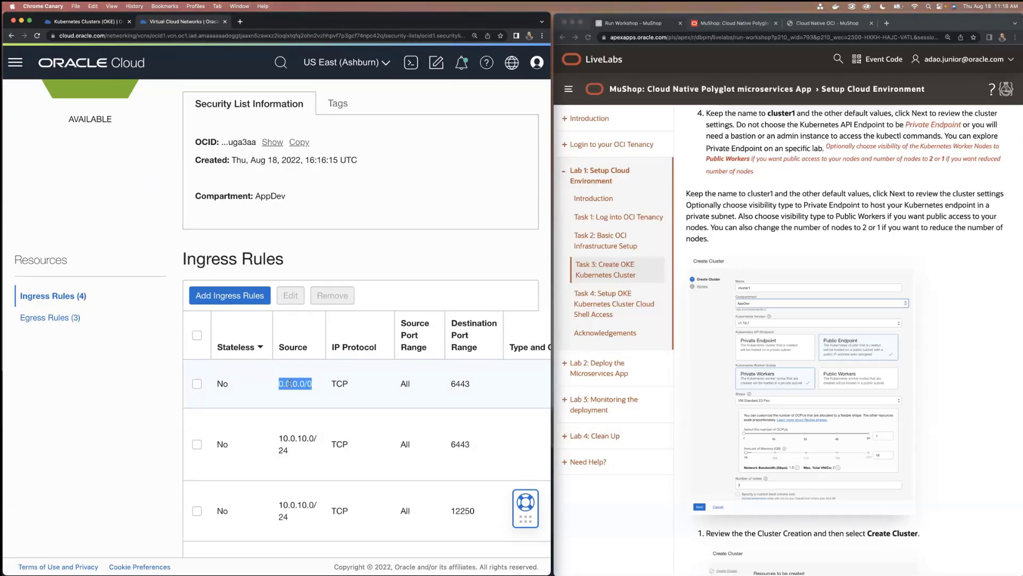
scroll(289, 384, "down", 3)
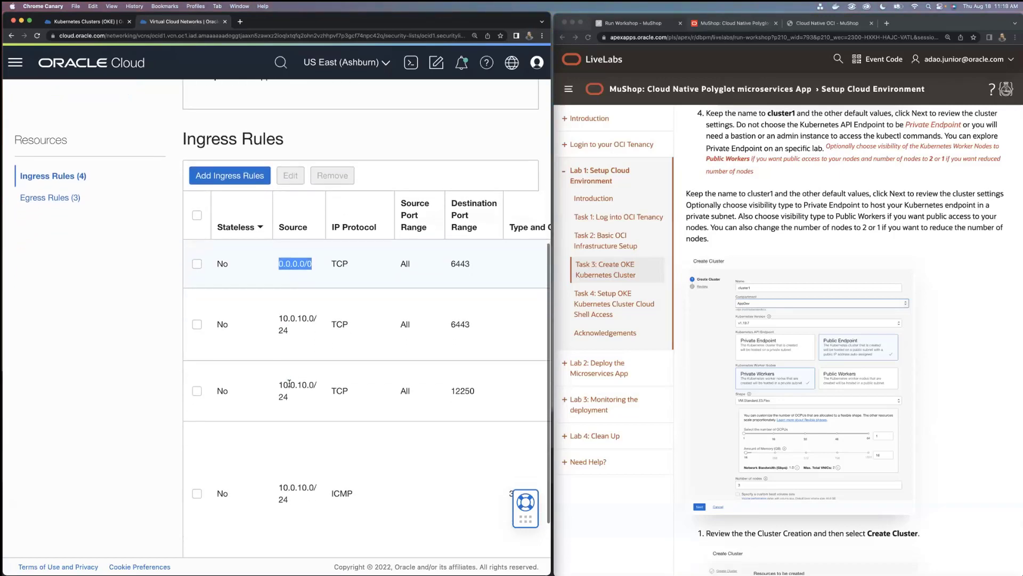
scroll(289, 383, "up", 4)
scroll(85, 124, "up", 2)
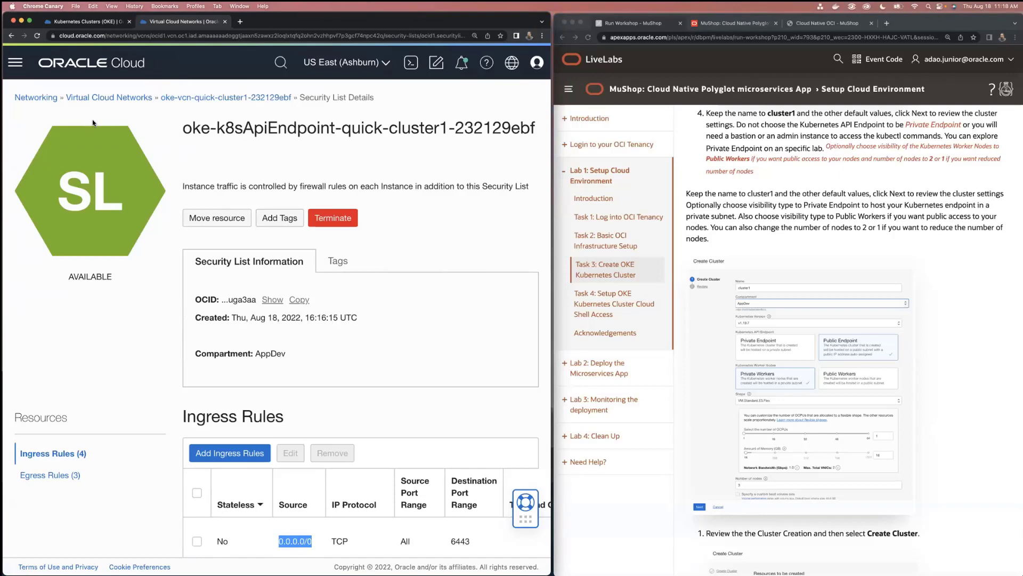
left_click(225, 22)
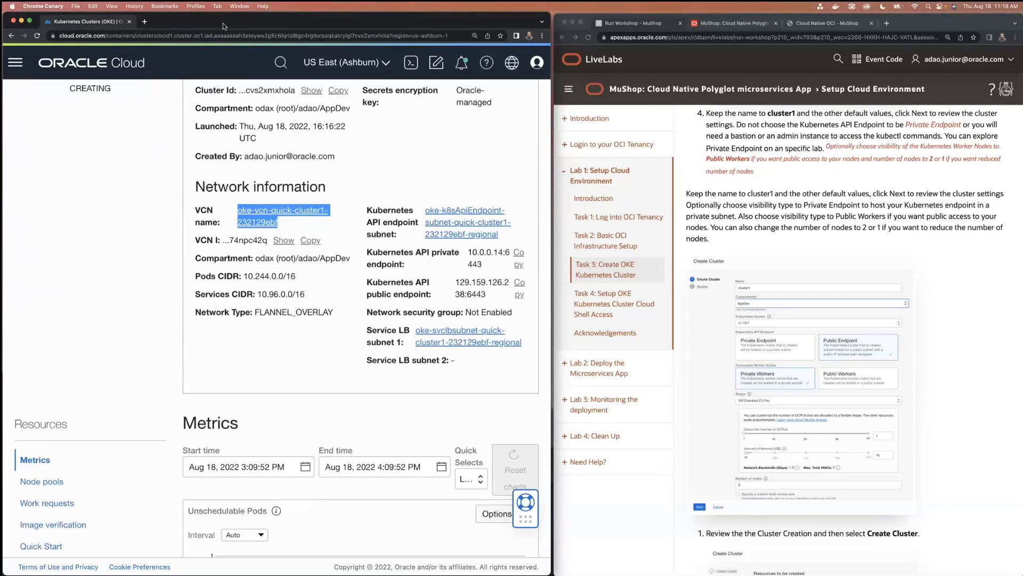
Show cluster1's node pools and open the worker nodes of pool1 to examine its details and placement configurations
scroll(203, 255, "up", 5)
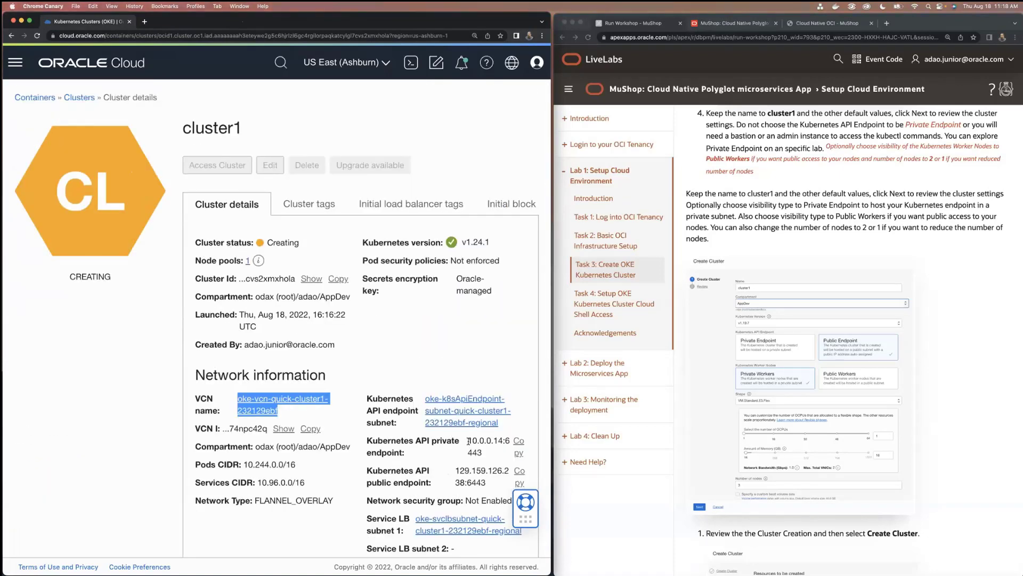
scroll(419, 480, "down", 6)
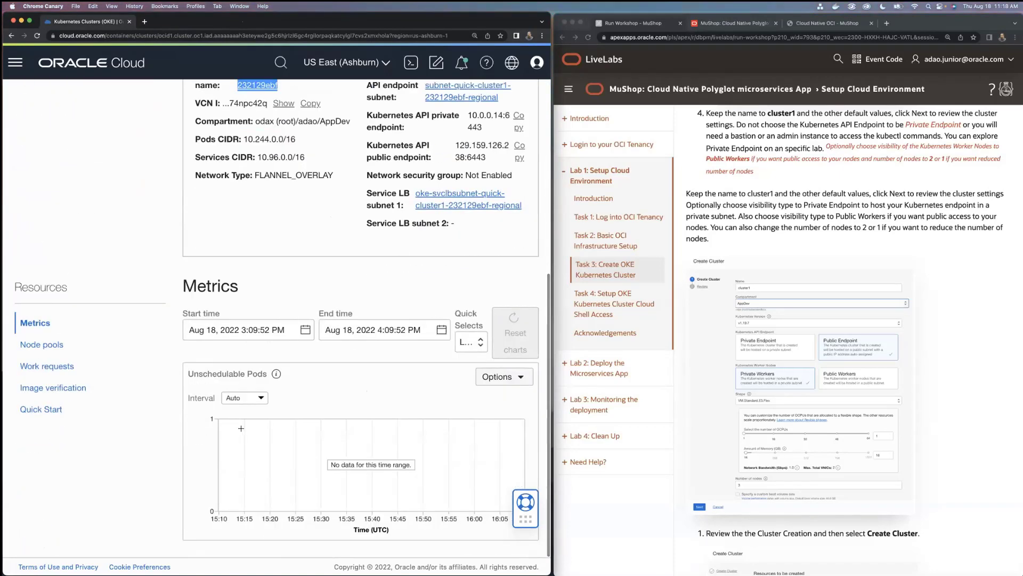
left_click(66, 351)
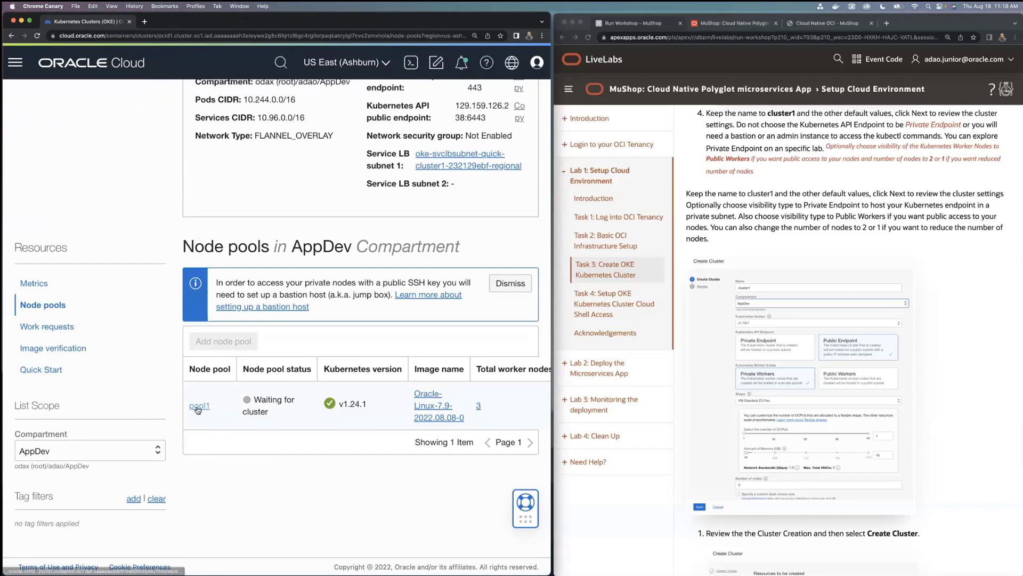
scroll(429, 418, "right", 2)
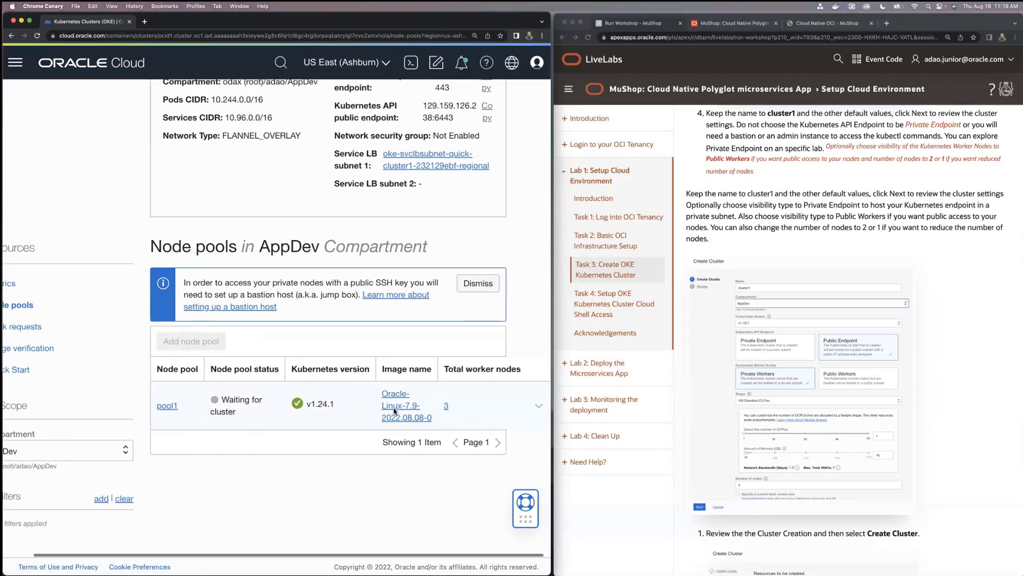
left_click(447, 406)
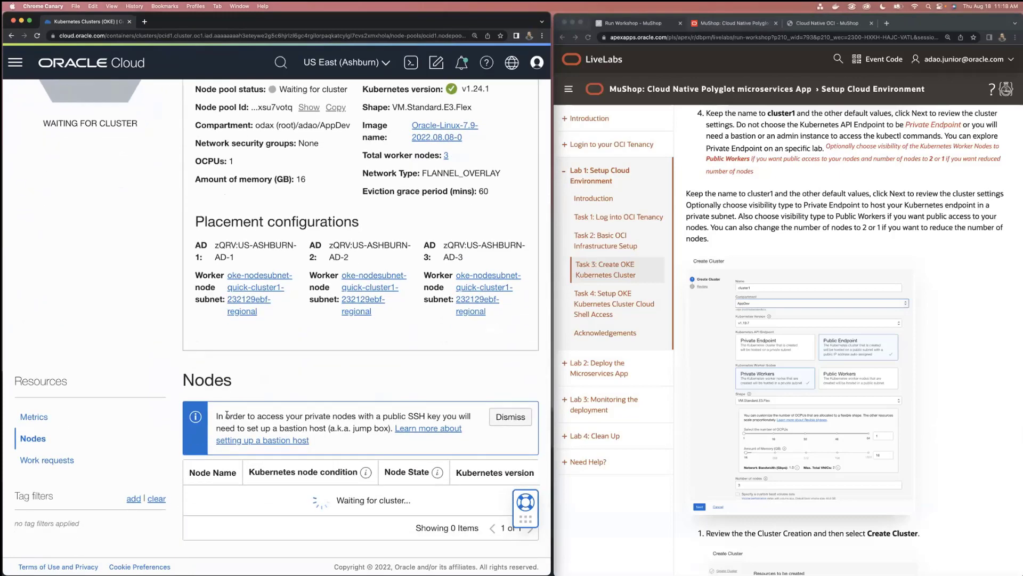
scroll(176, 320, "up", 5)
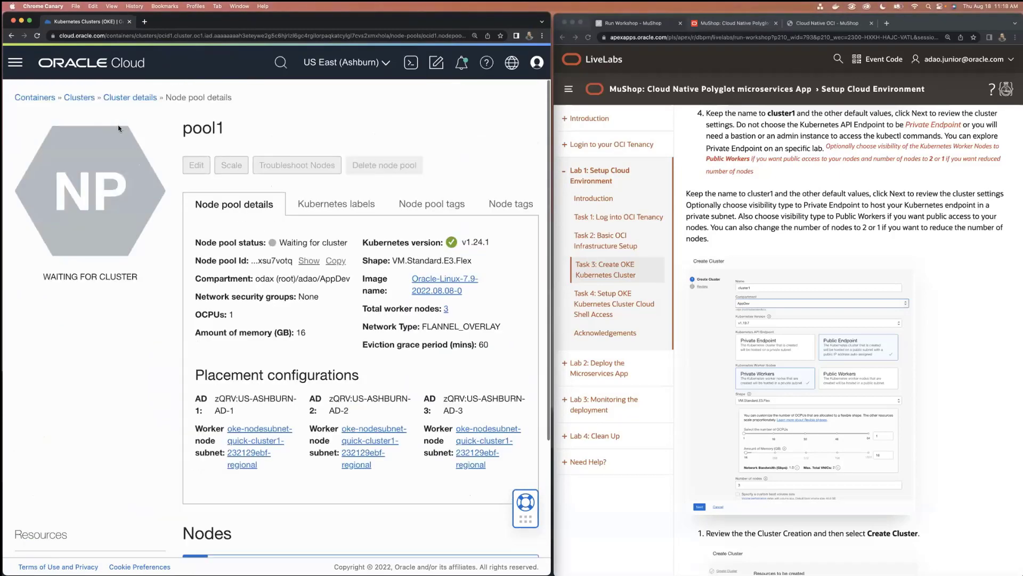
Return to the cluster list of the AppDev compartment, check cluster1's status and reopen its details
left_click(123, 98)
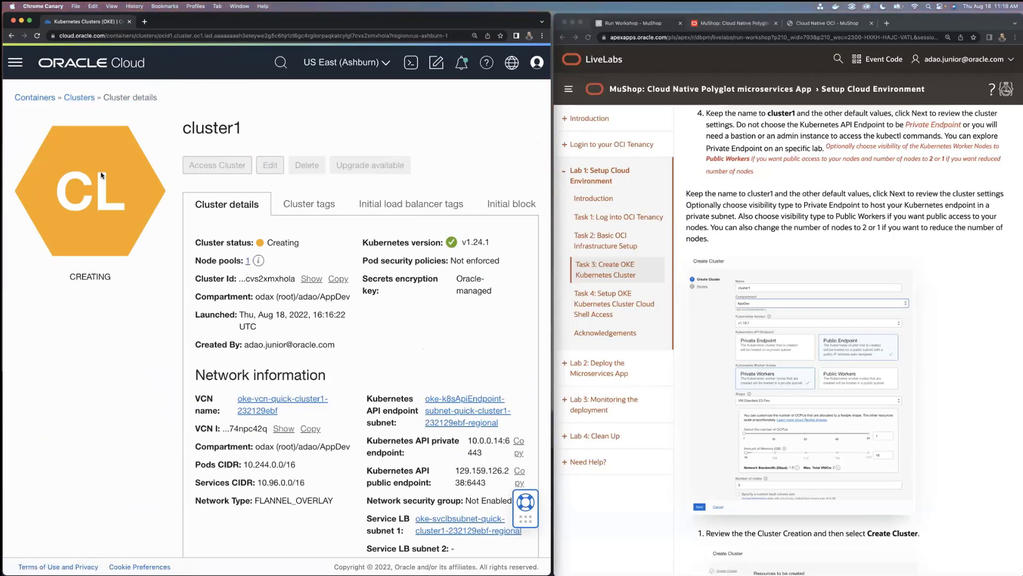
left_click(92, 101)
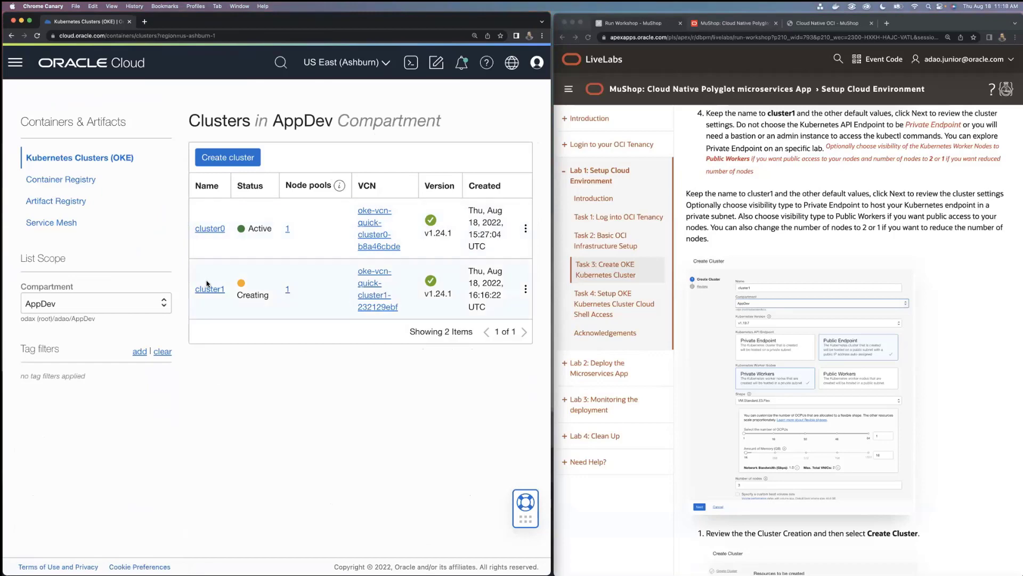
left_click(216, 291)
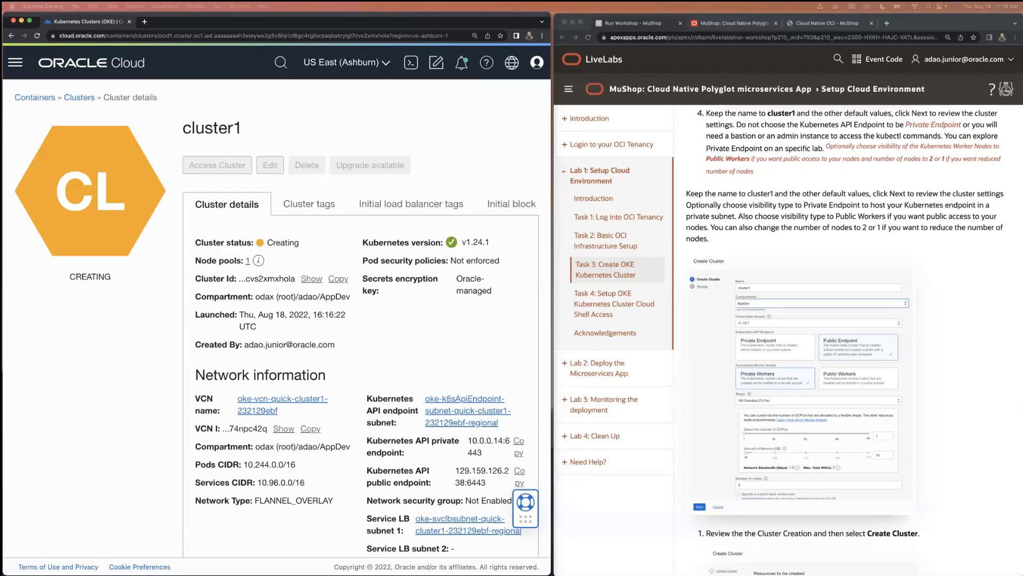
Switch to PowerPoint and bring up the Deploying Cloud Native Slides Aug18 presentation in front of the browser windows
left_click_drag(629, 574, 675, 65)
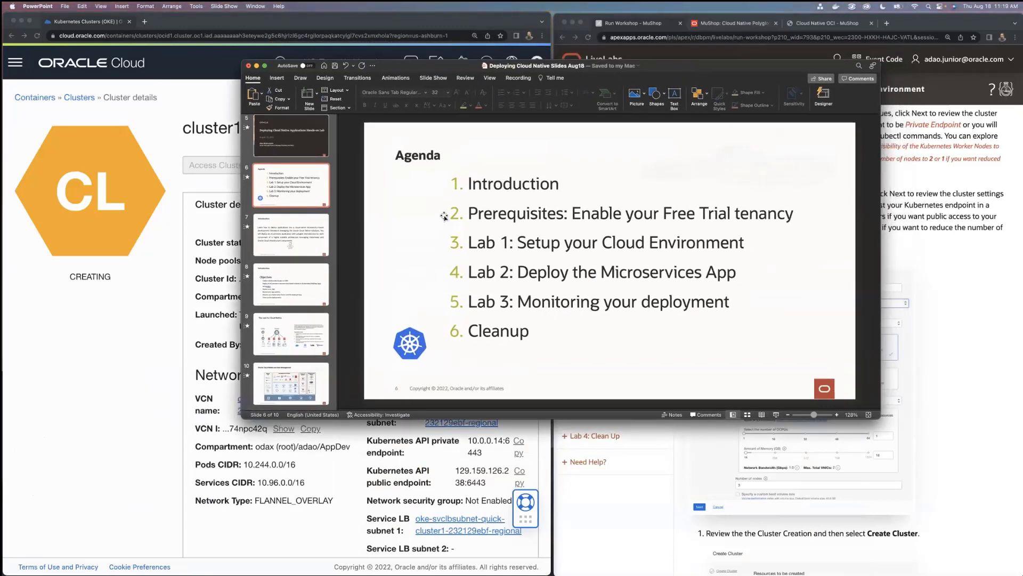
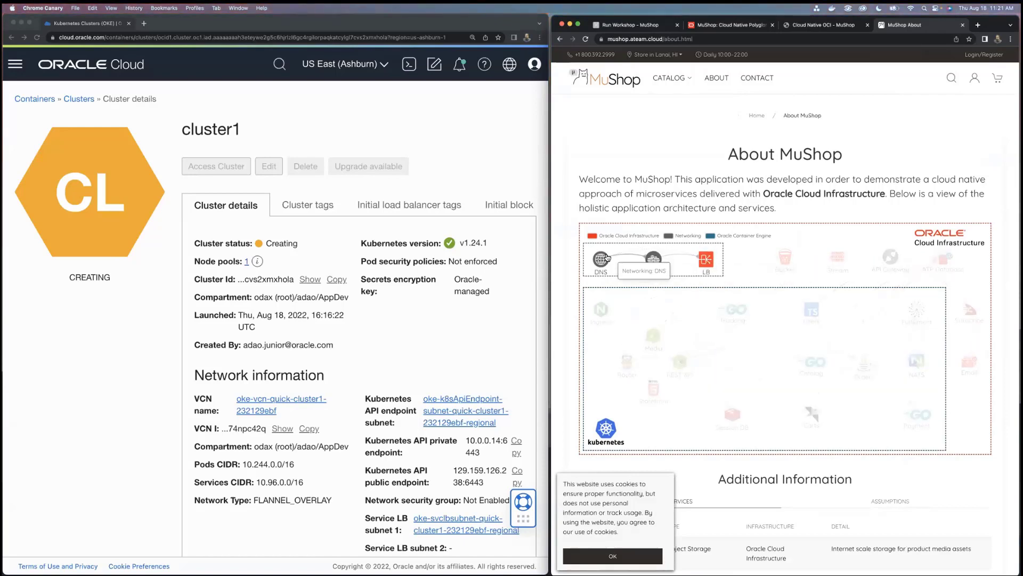
Highlight mushop in the site's address, then examine the About MuShop architecture diagram, including Bucket and Stream, and the services table
left_click_drag(607, 39, 630, 38)
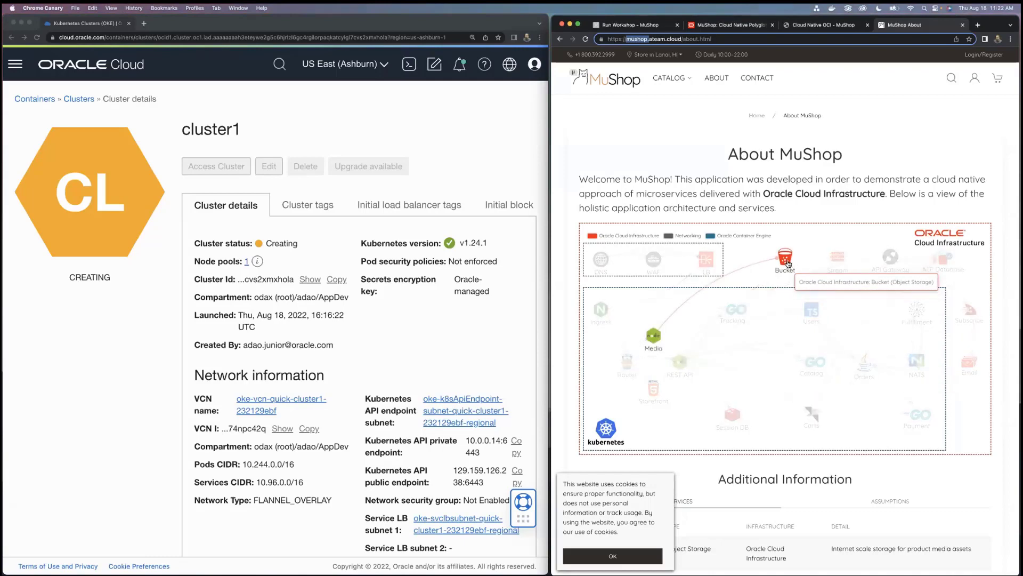
mouse_move(792, 258)
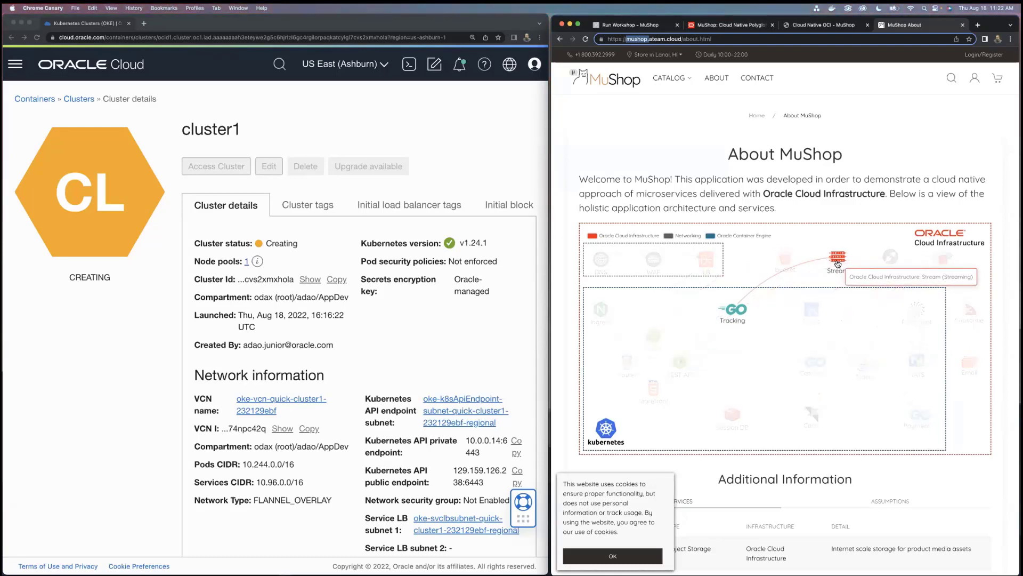
scroll(816, 309, "down", 8)
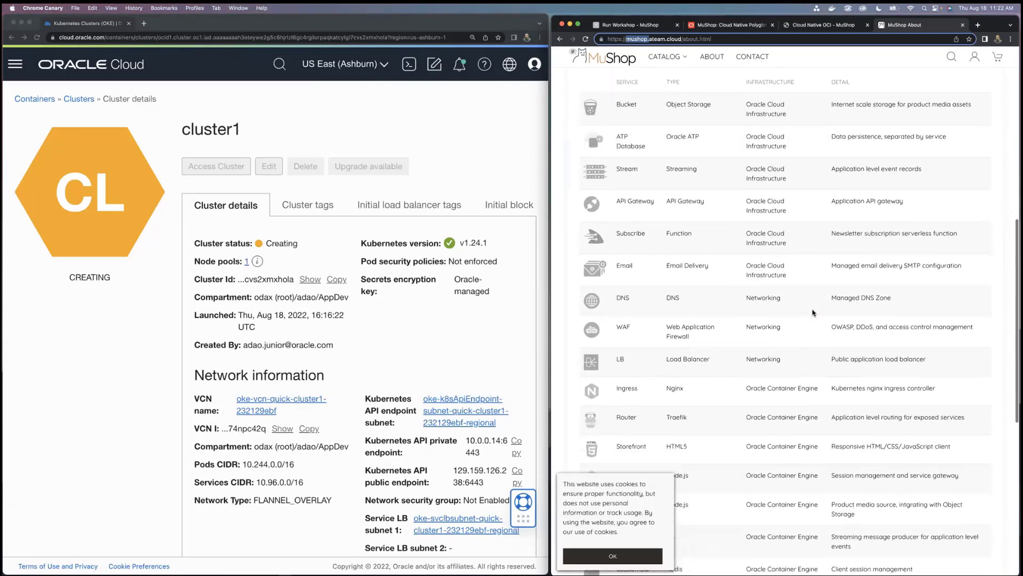
scroll(813, 313, "up", 15)
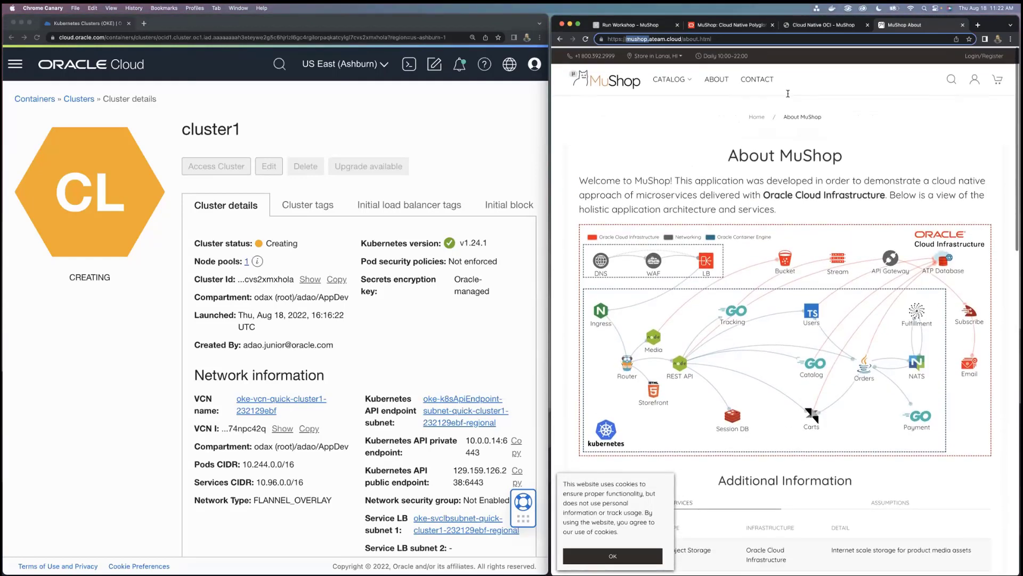
mouse_move(669, 78)
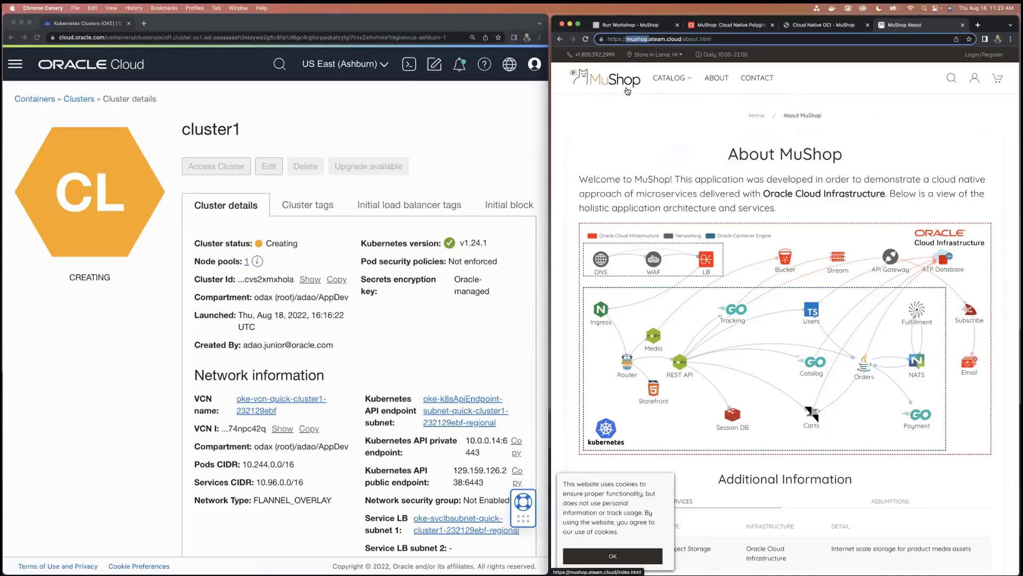
Bring up the Cloud Native OCI slides' Current Labs list and open the Introduction deck
left_click(728, 26)
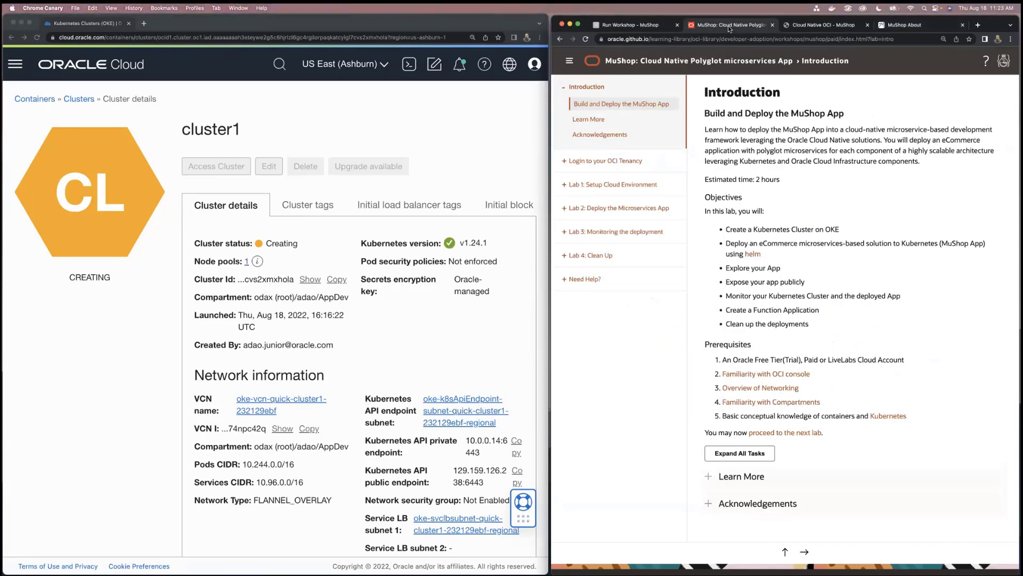
left_click(819, 28)
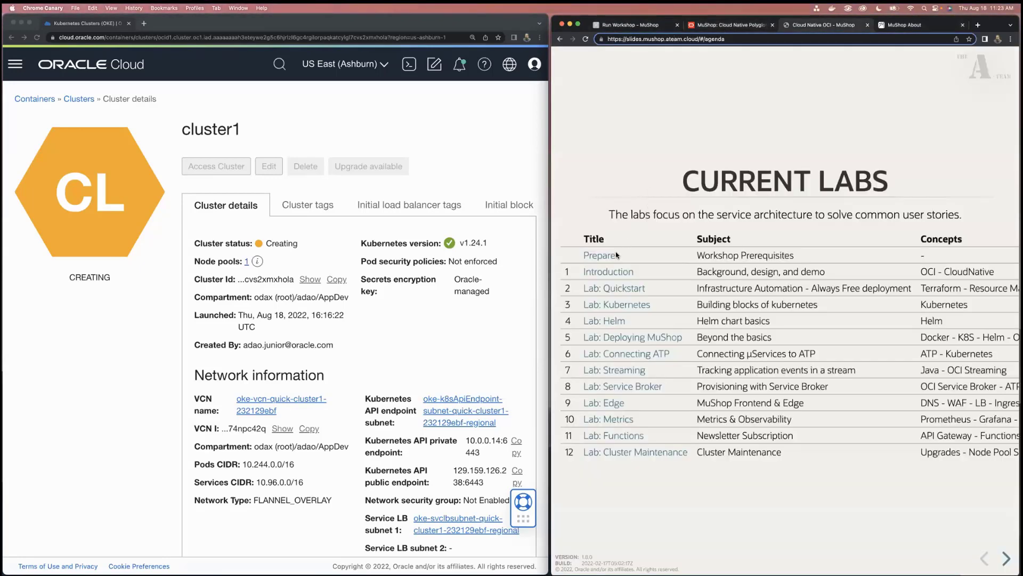
left_click(599, 274)
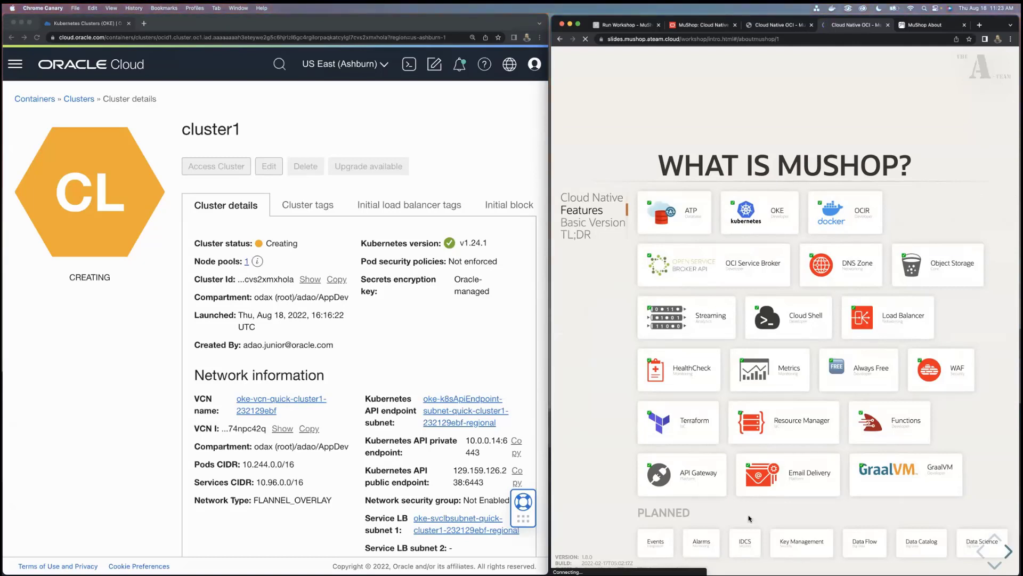
Advance from the What is MuShop? features to the Why Mu Shop? slide and reveal the name's derivation from MicroServices through Meow
key("Down")
key("Down")
key("Down")
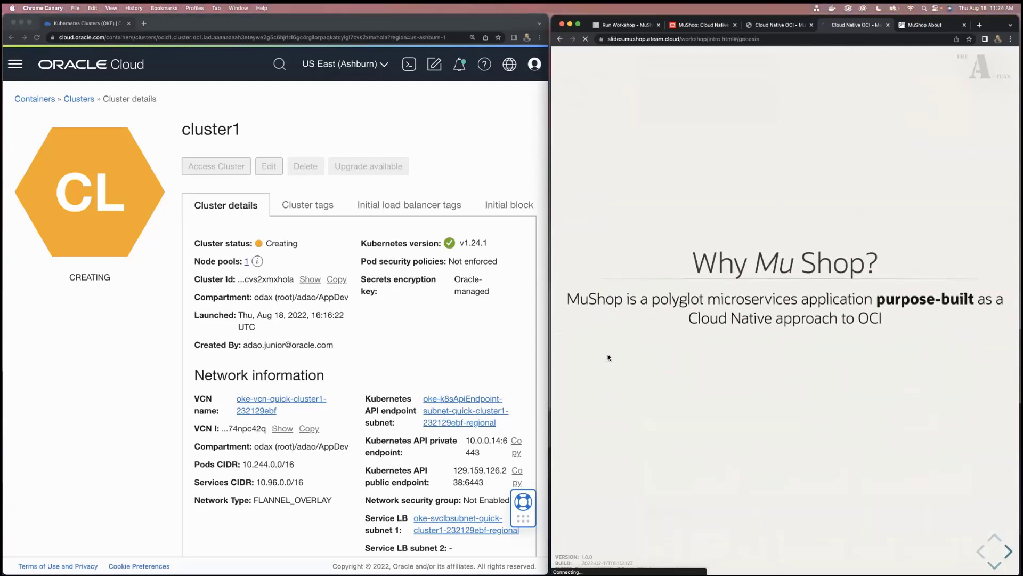
key("Down")
key("Down")
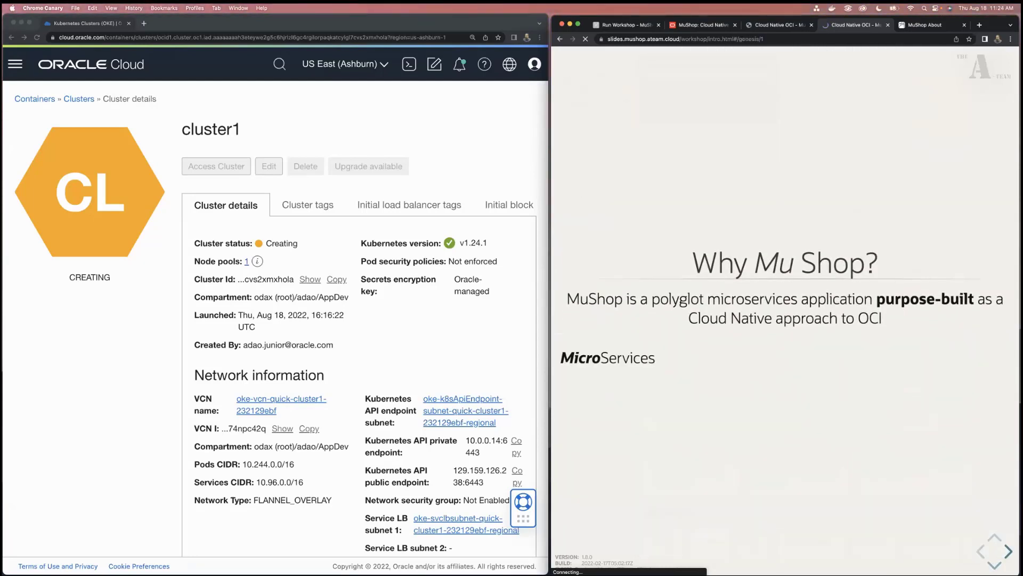
key("Down")
key("Down")
key("Down")
key("Down")
key("Down")
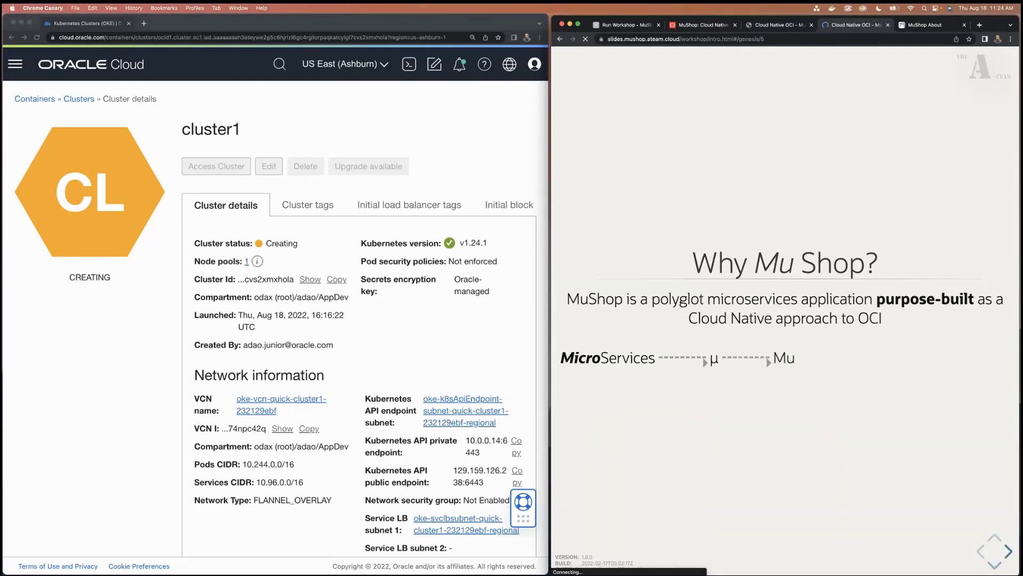
key("Down")
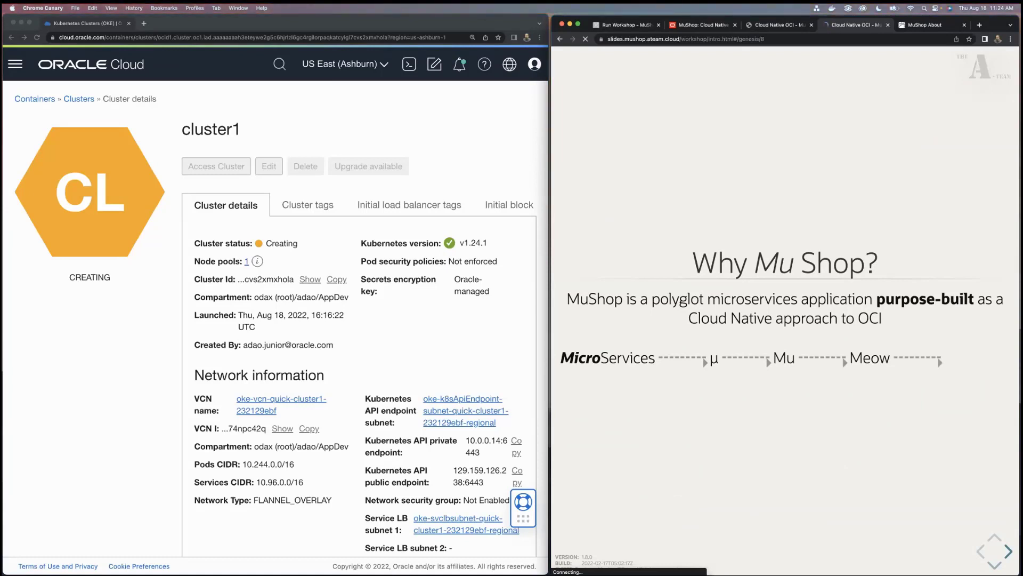
Advance to the What is Cloud Native? slide and widen the slides' browser window over part of the cluster details window
key("Right")
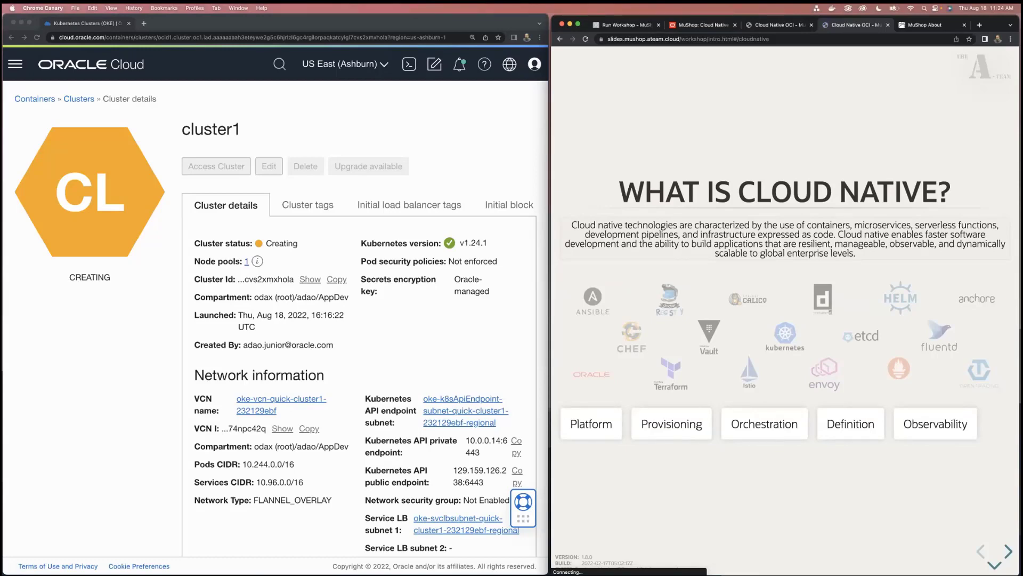
left_click_drag(551, 345, 223, 309)
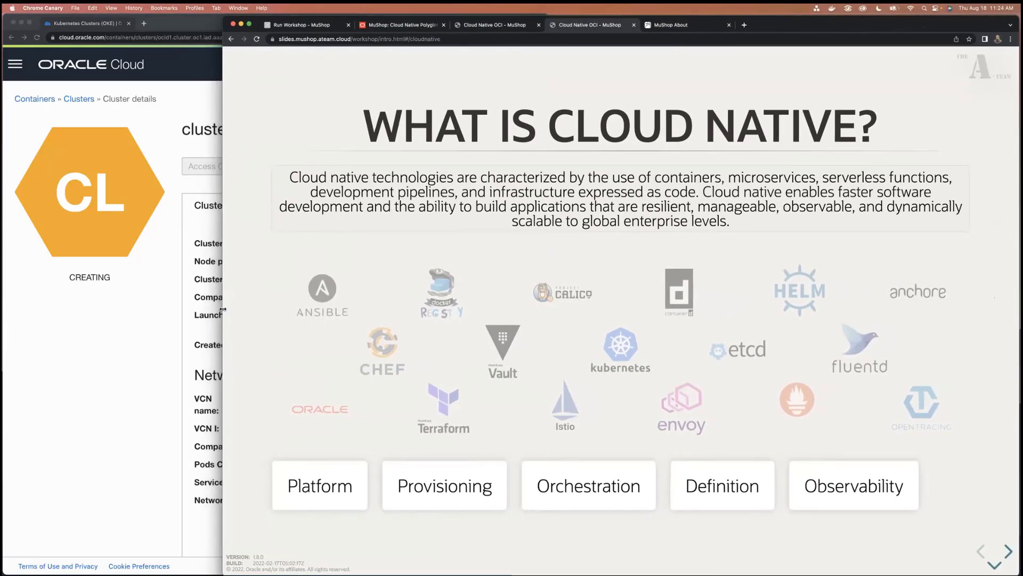